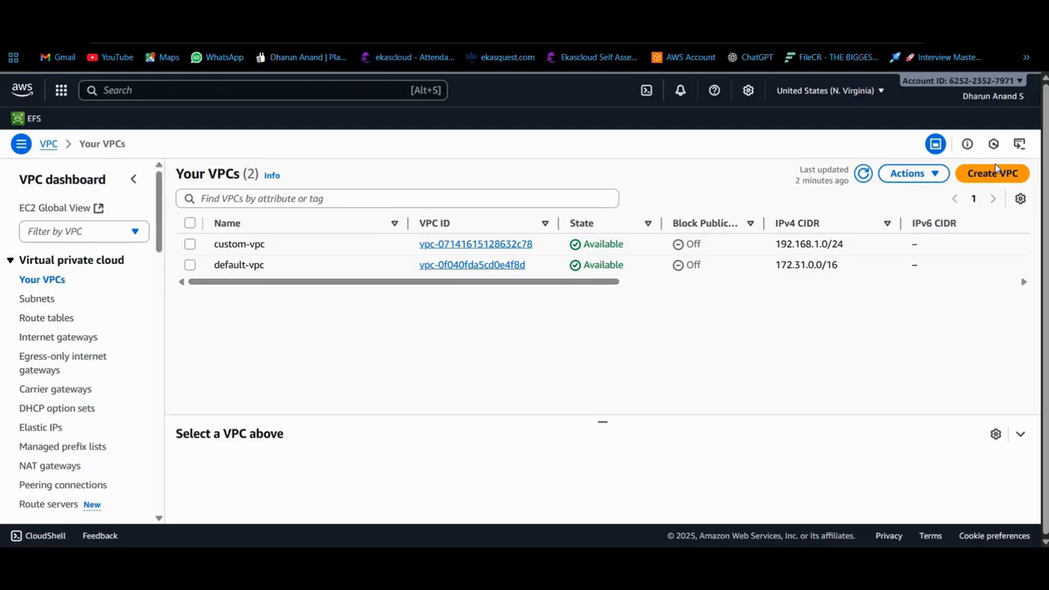
- Start creating a VPC with the name tag custom-vpc1
left_click(994, 182)
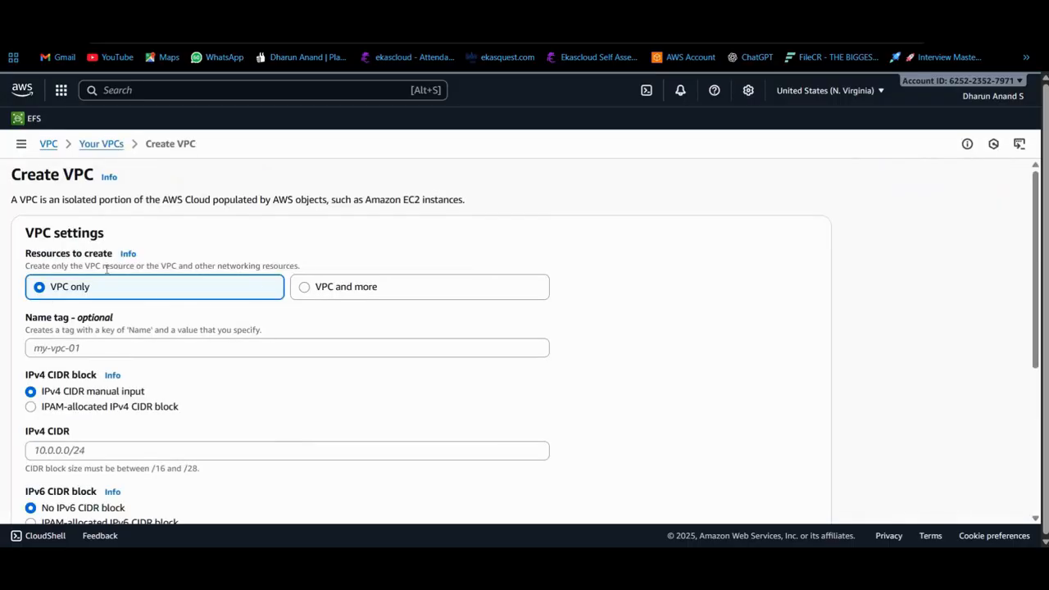
scroll(74, 327, "down", 1)
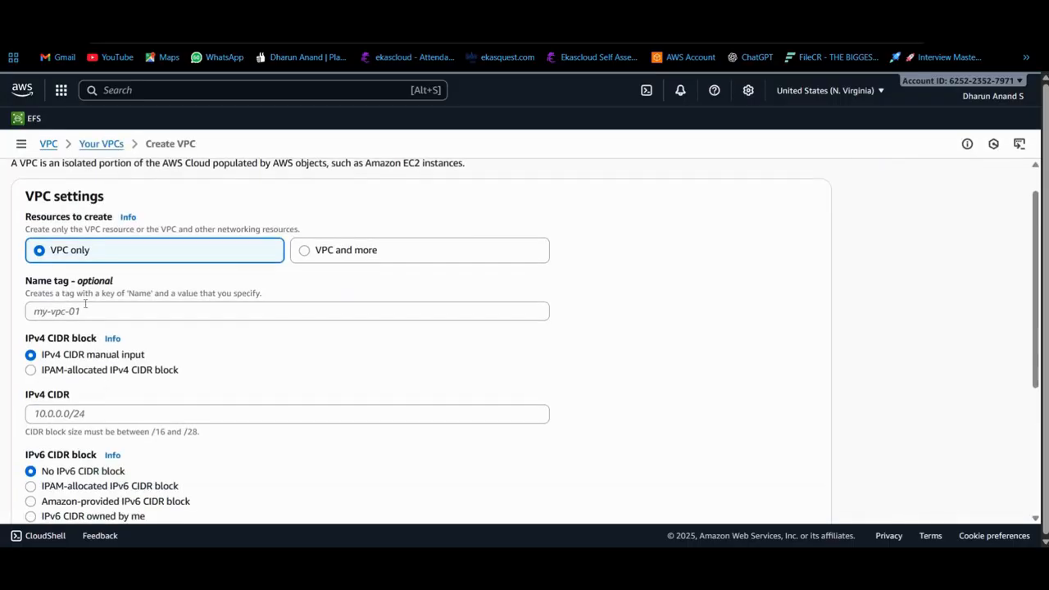
left_click(85, 307)
type("c")
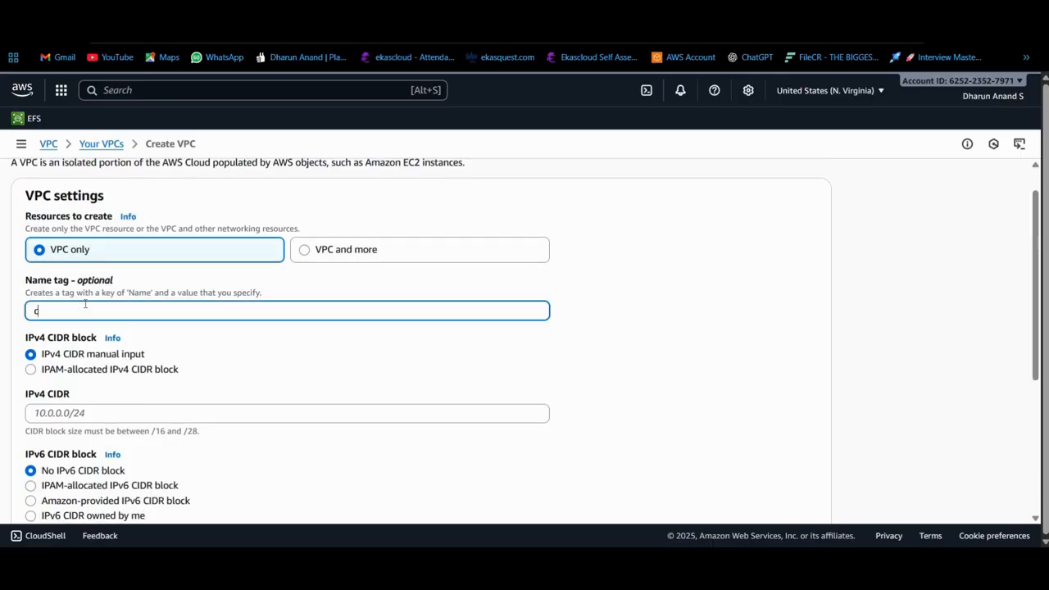
type("ustom-vpc1")
- Set the VPC's IPv4 CIDR to 192.168.1.0/24 and create it without an IPv6 block and with default tenancy
scroll(138, 324, "down", 1)
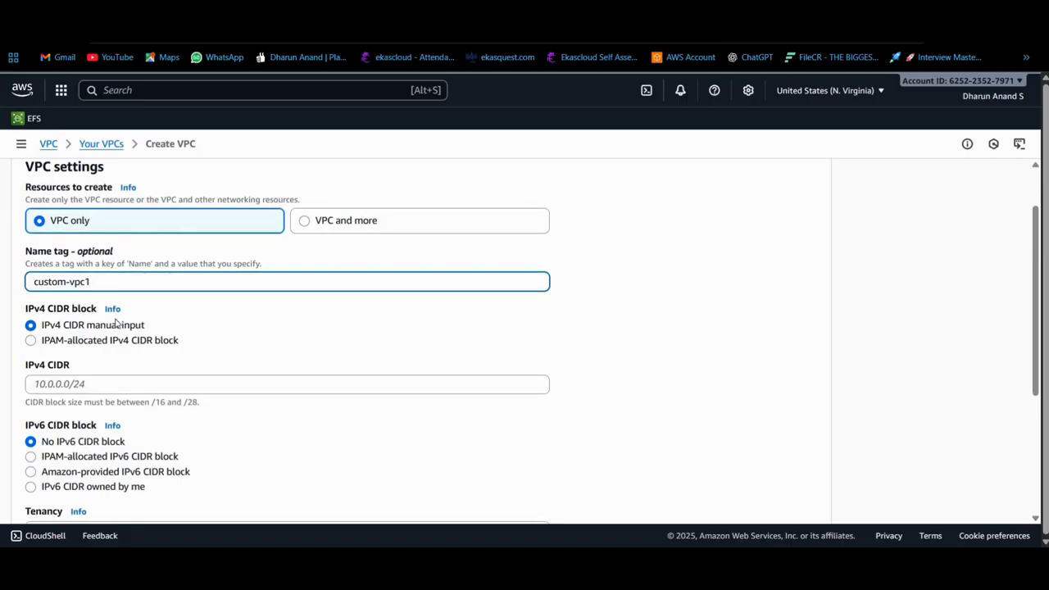
scroll(82, 322, "down", 1)
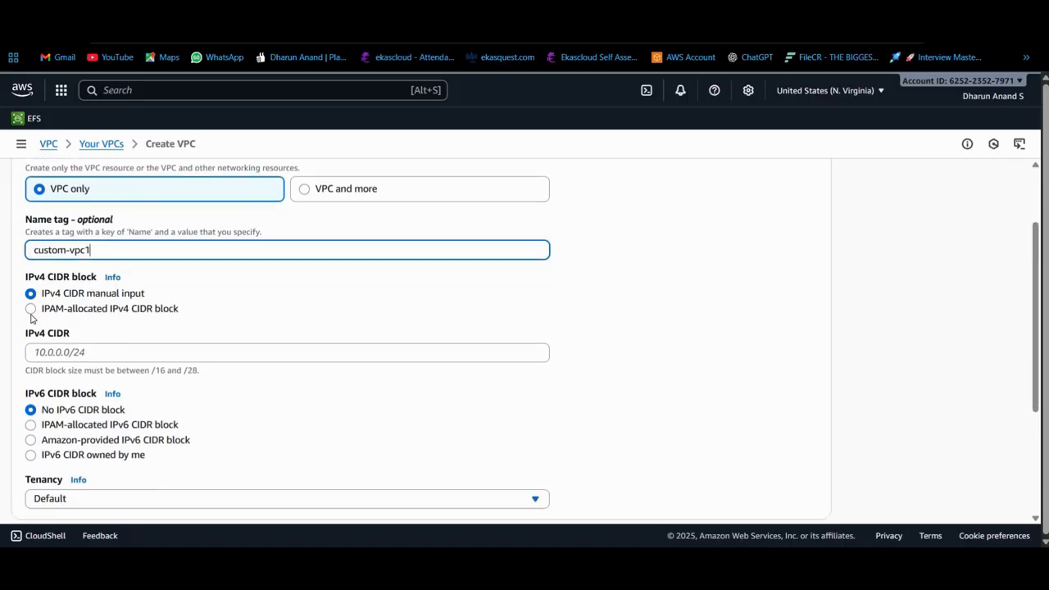
left_click(50, 351)
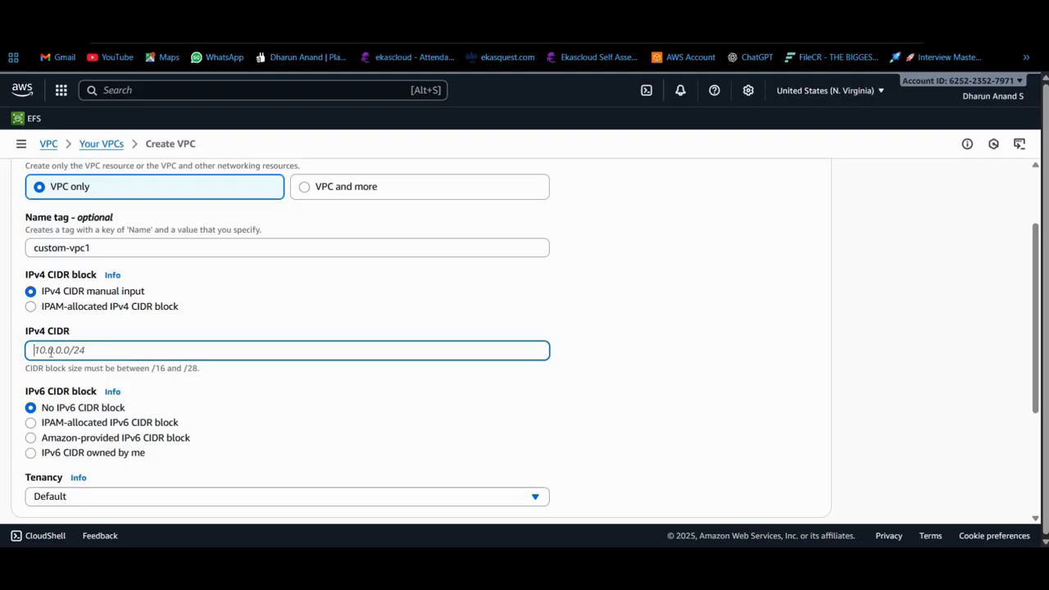
type("192")
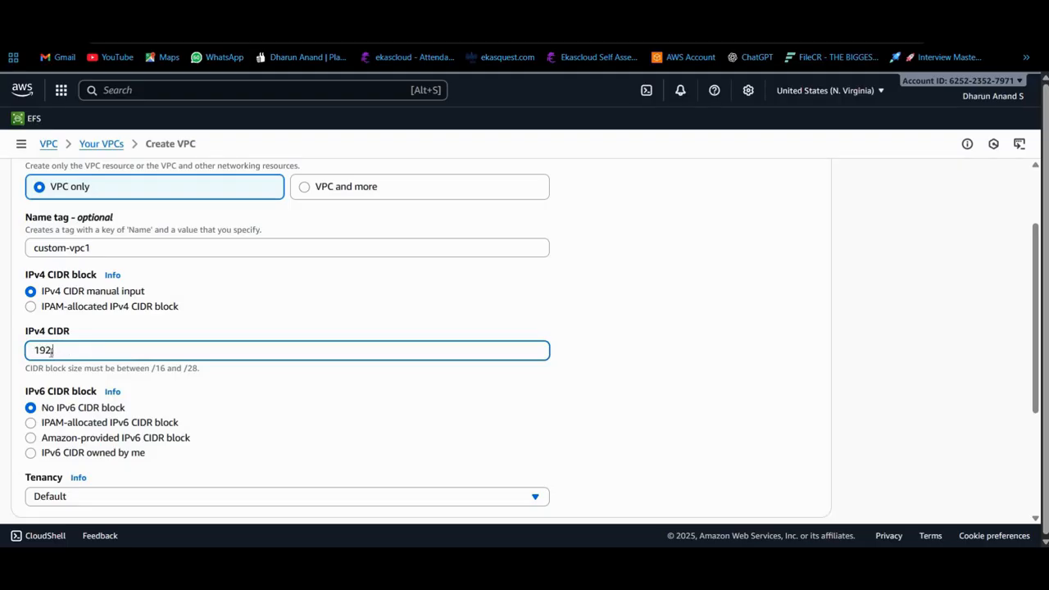
type(".168.1.0/24")
scroll(45, 297, "down", 2)
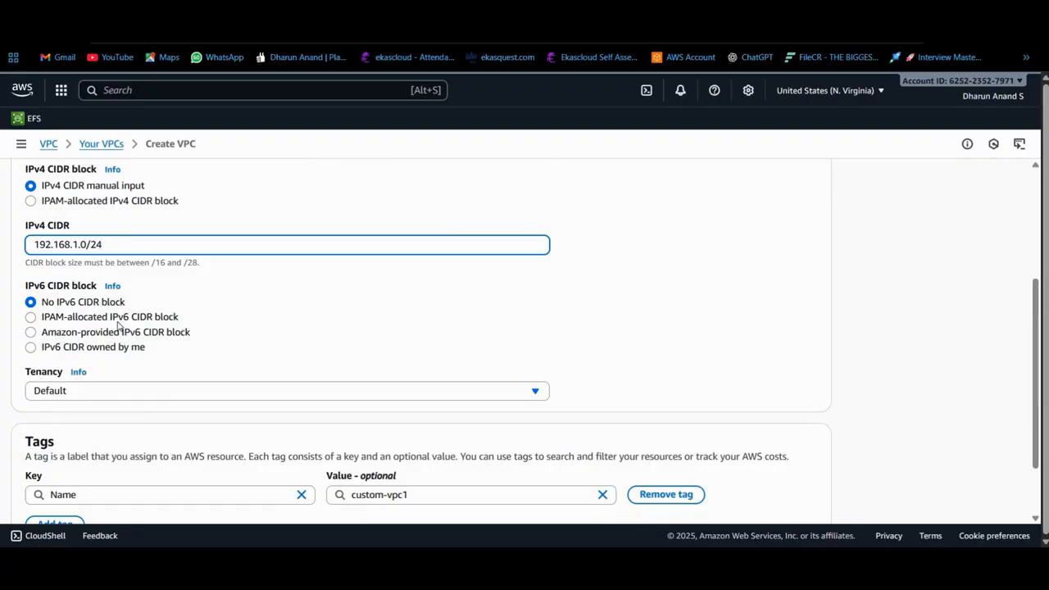
scroll(140, 328, "down", 2)
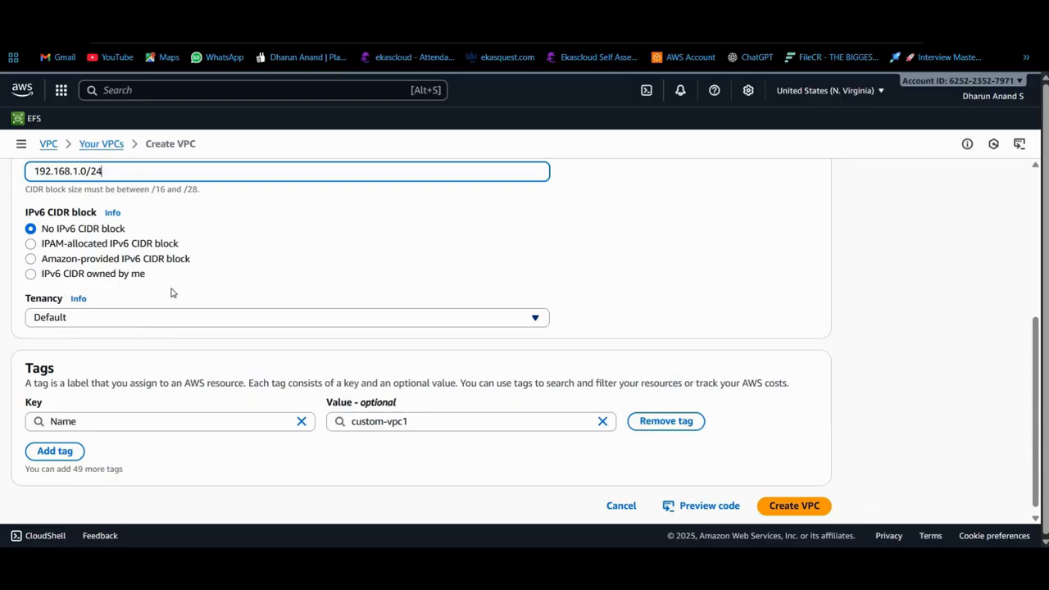
scroll(239, 388, "down", 1)
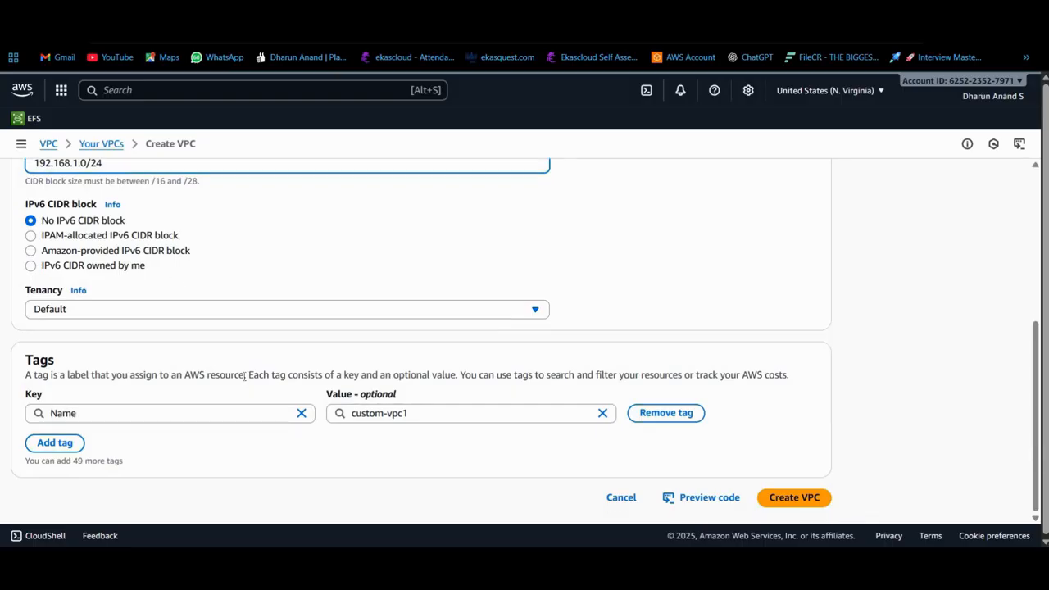
left_click(786, 498)
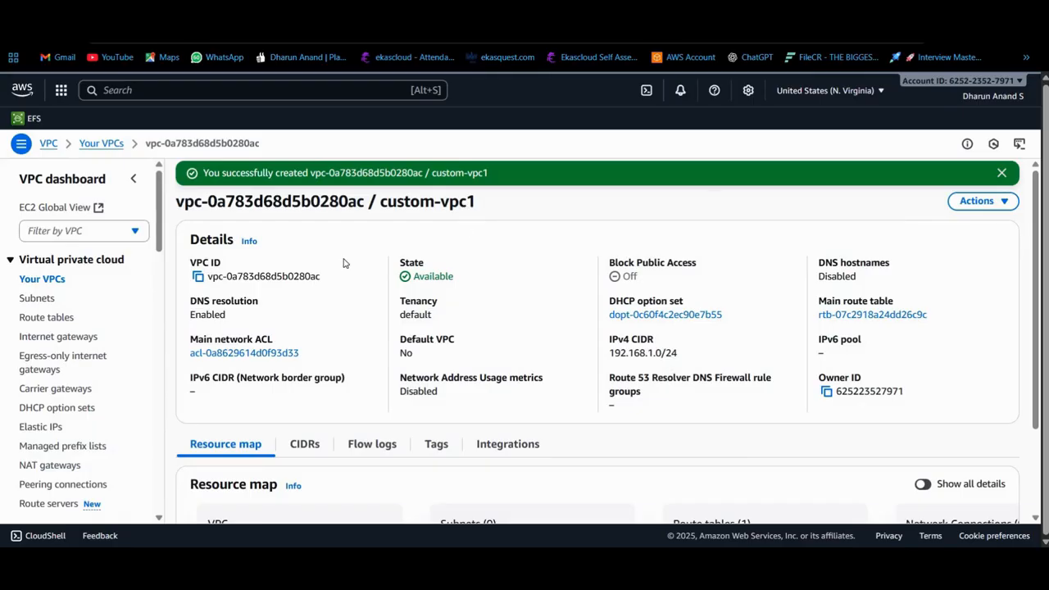
- Start creating a route table named custom-vpc-main-rt1(lab)
scroll(345, 263, "down", 1)
scroll(46, 334, "up", 1)
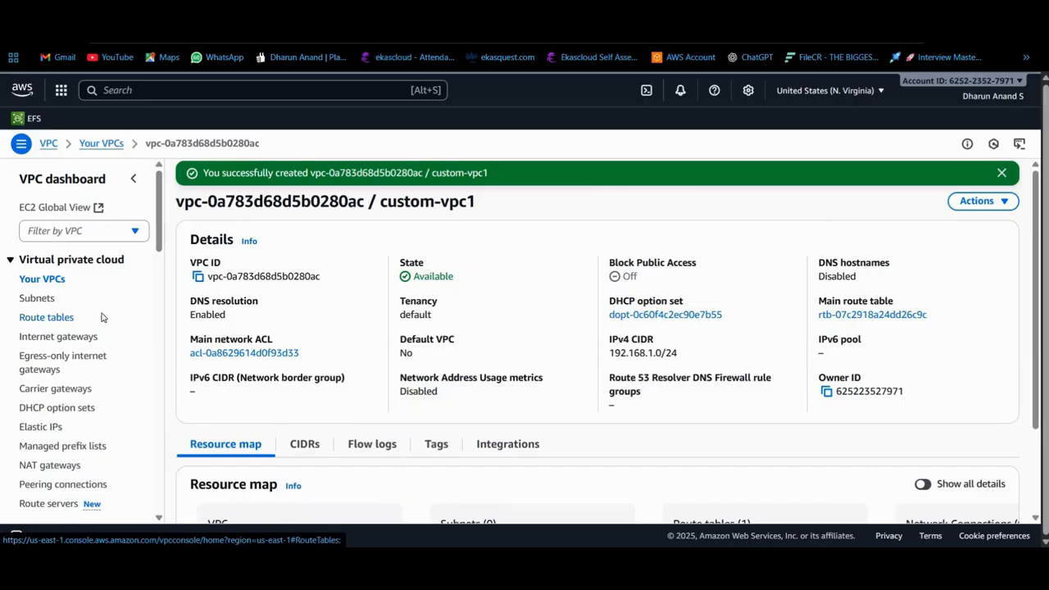
left_click(45, 317)
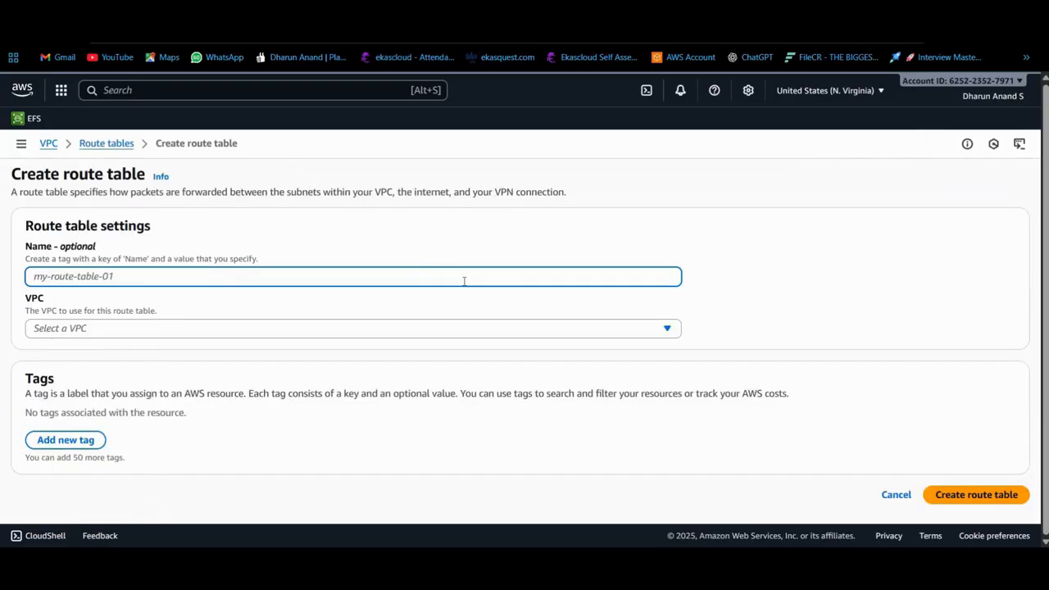
type("cu")
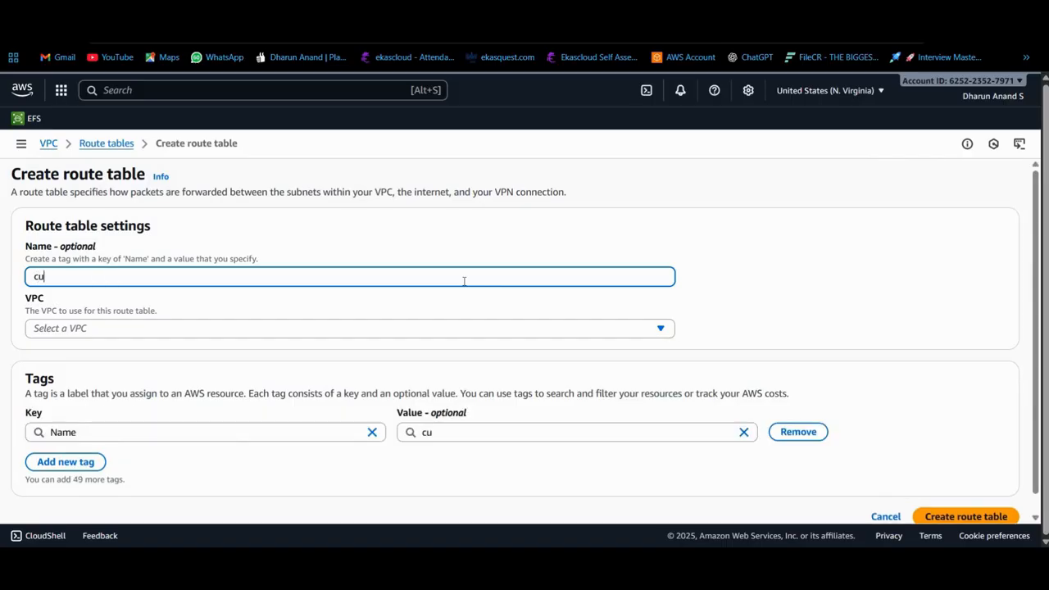
type("d")
key("BackSpace")
type("sy")
key("BackSpace")
type("tom-vpc-mai")
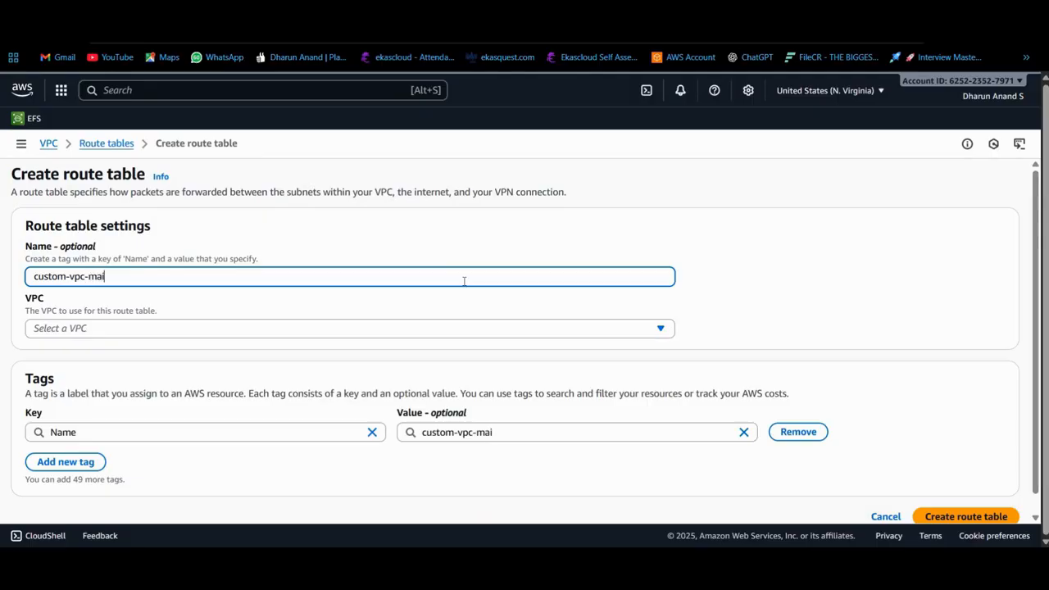
type("n")
type("-t")
type("rt")
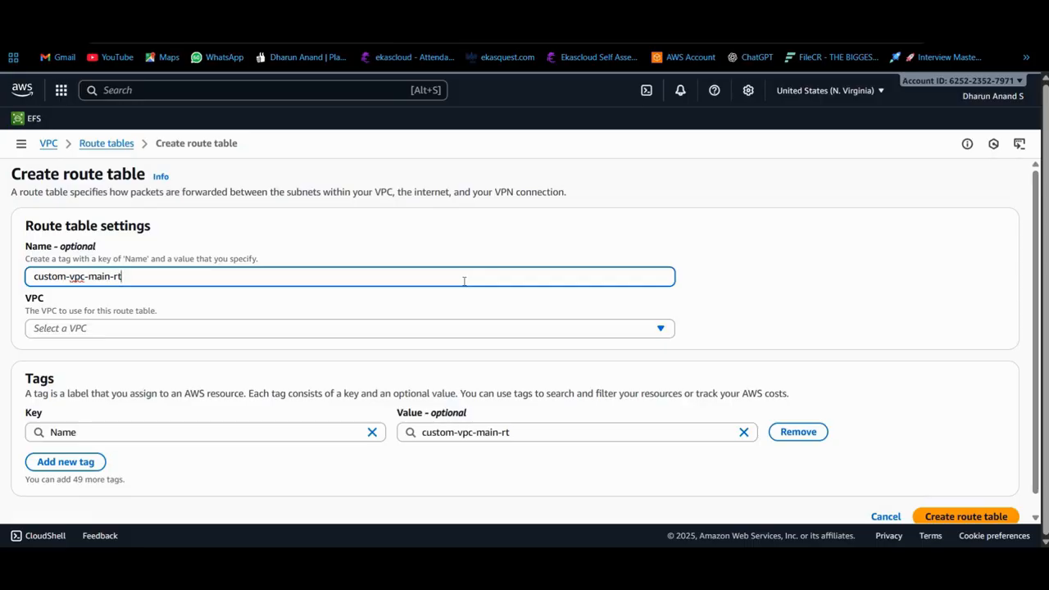
type("1(lab)")
- Assign the route table to the custom-vpc1 VPC and create it
left_click(247, 329)
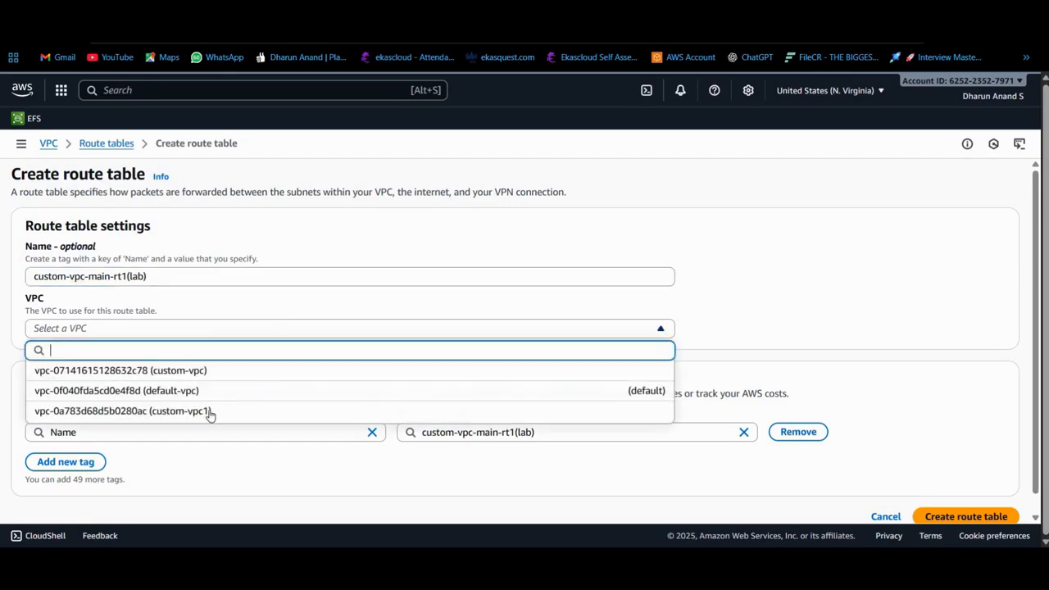
left_click(160, 412)
scroll(819, 459, "down", 1)
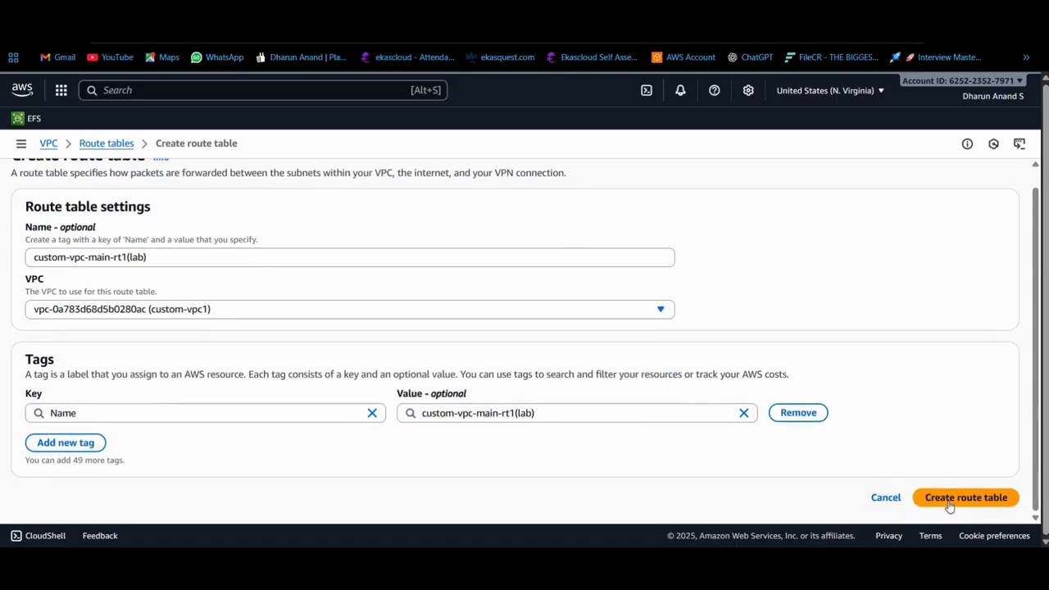
left_click(950, 505)
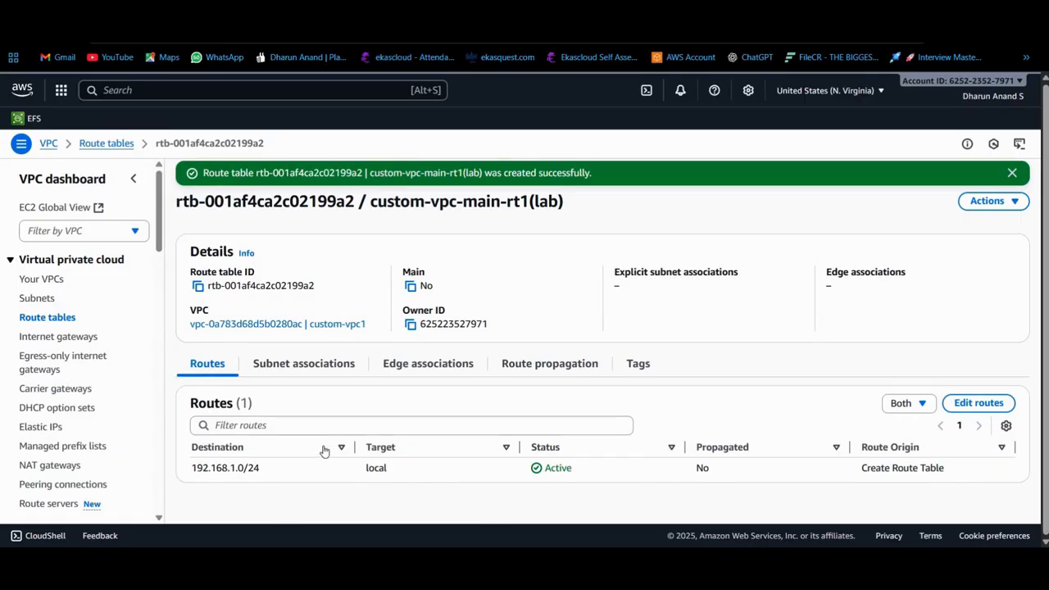
- Check the new route table's route destination and status, and open its routes for editing
left_click_drag(198, 469, 244, 470)
left_click_drag(510, 483, 653, 484)
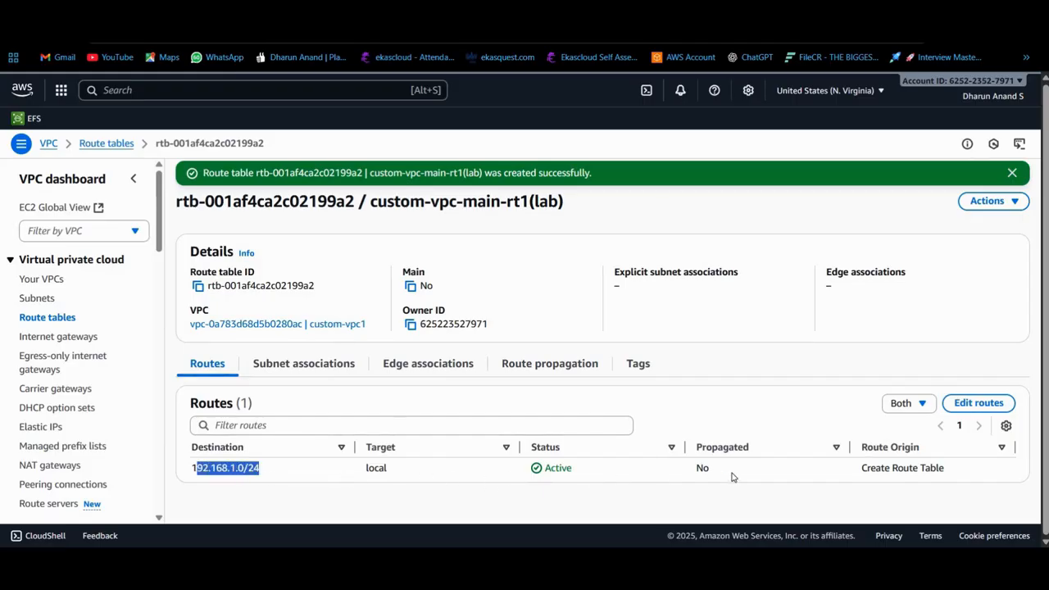
left_click(979, 403)
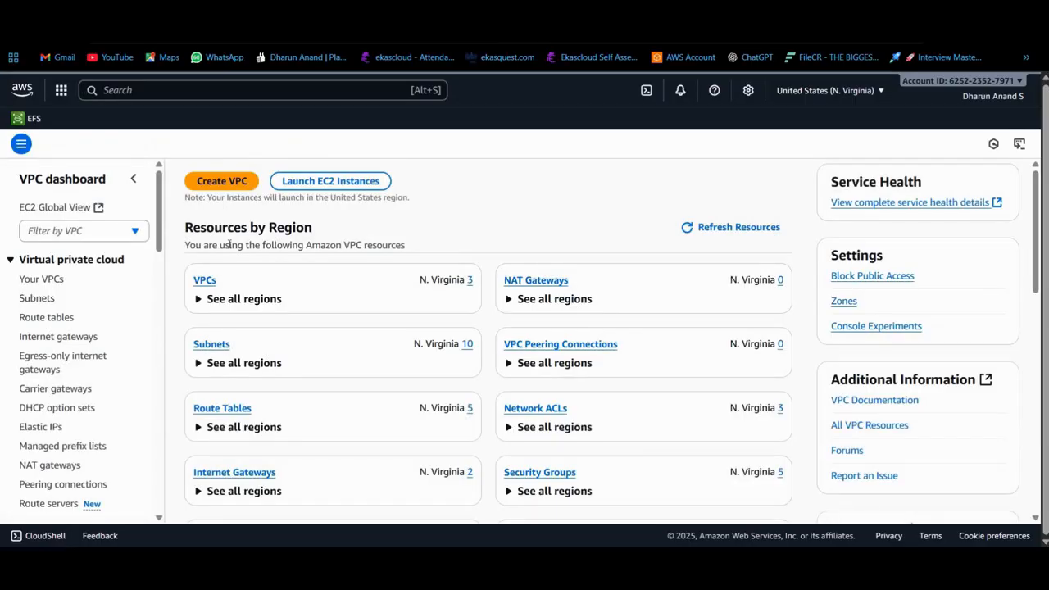
- Start creating a subnet in the custom-vpc1 VPC
left_click(38, 298)
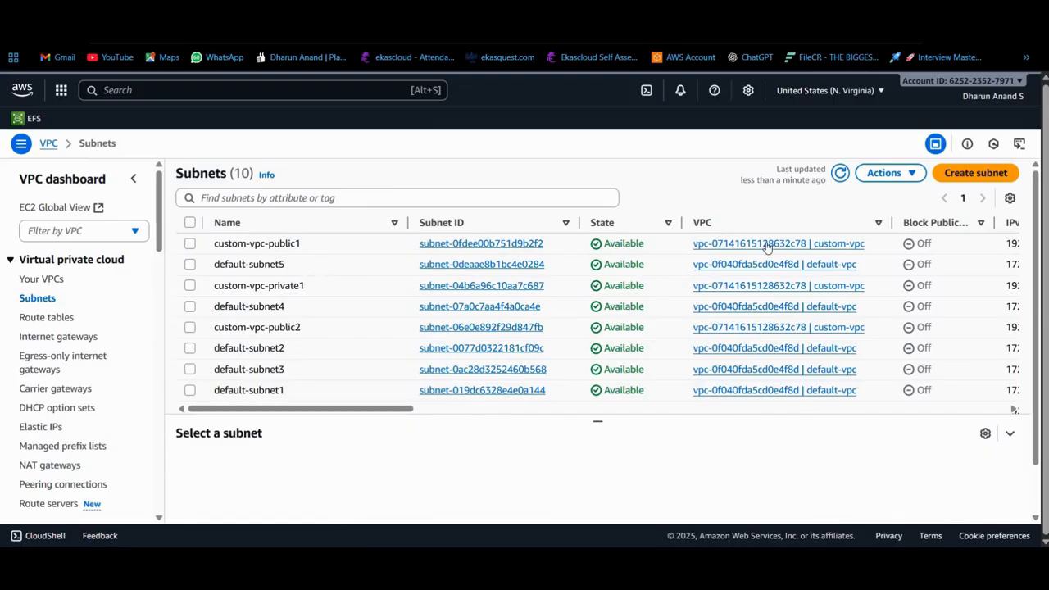
left_click(971, 175)
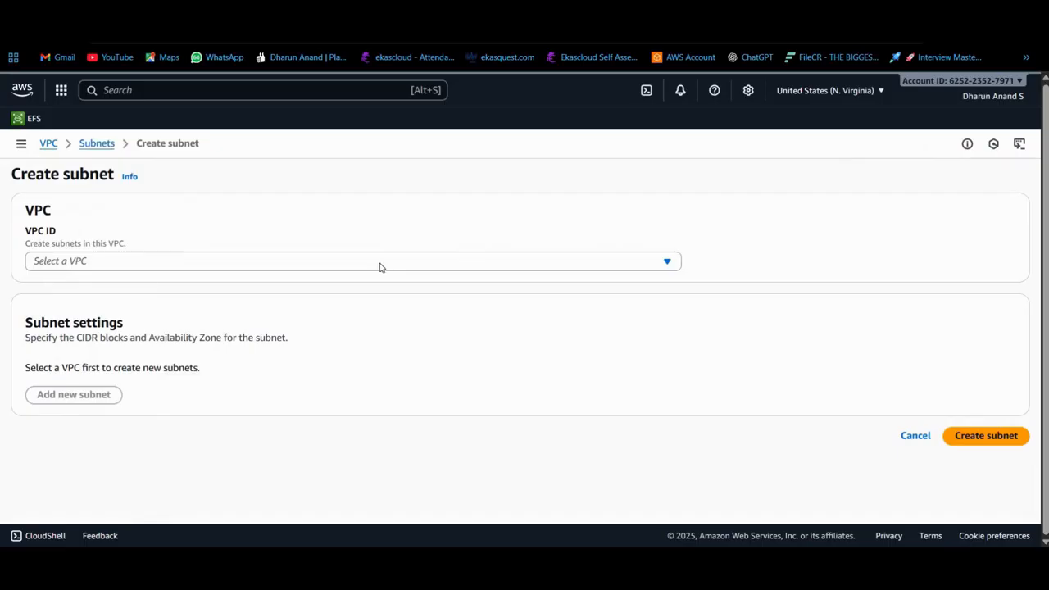
left_click(380, 262)
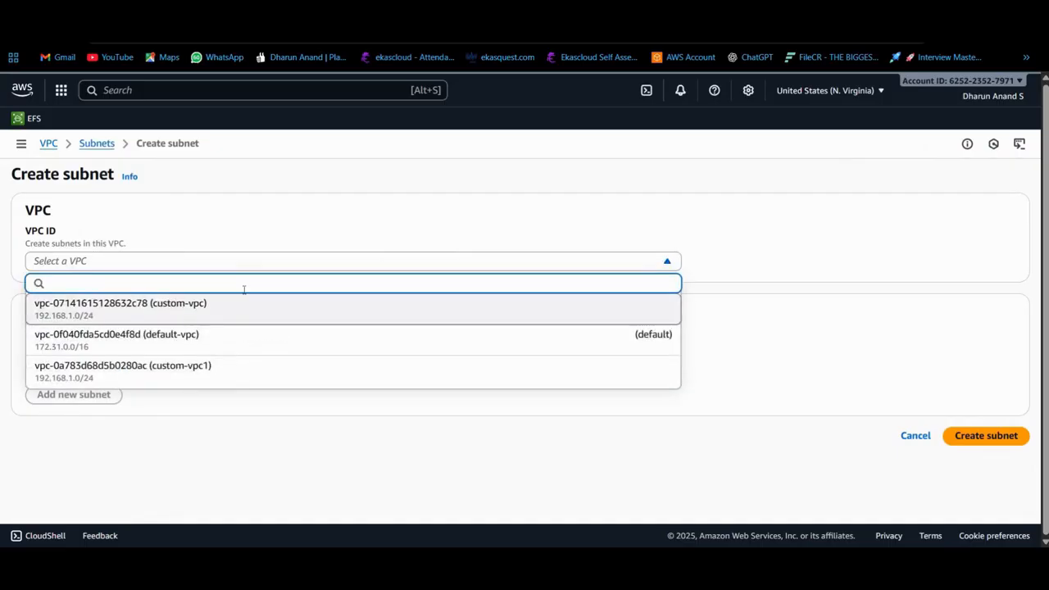
left_click(230, 372)
scroll(160, 344, "down", 4)
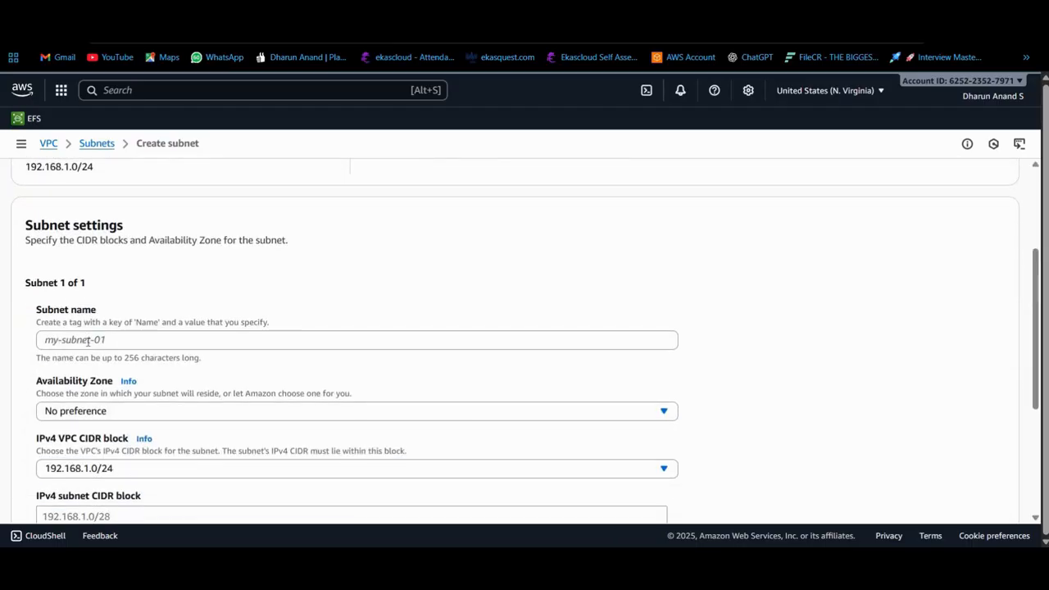
- Name the subnet with the account owner's first name followed by -vpc-subnet1
left_click(87, 342)
type("dh")
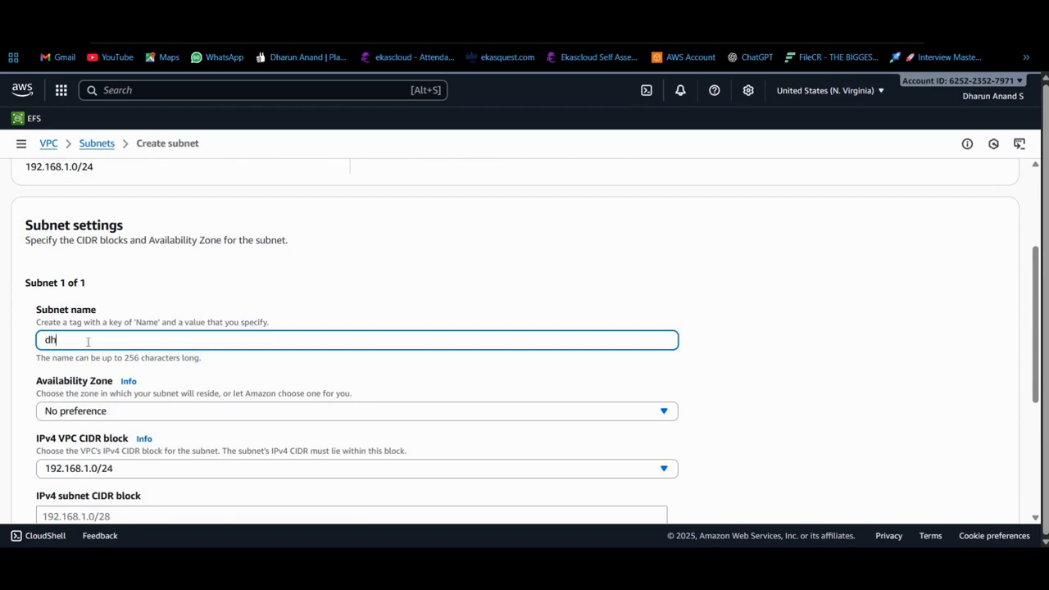
type("arun")
type("-vpc-subnet")
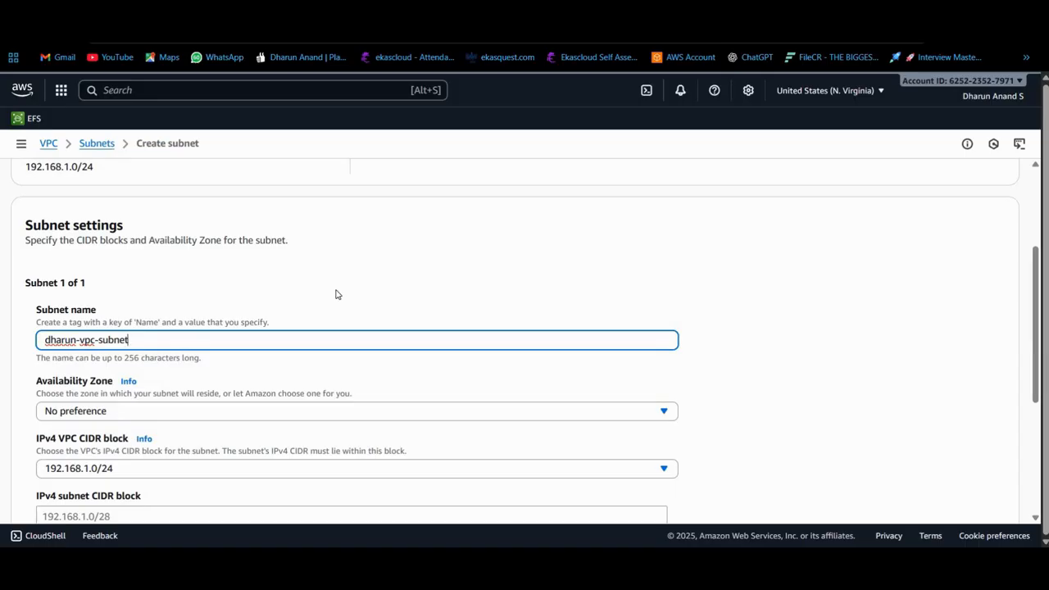
type("1")
- Place the subnet in availability zone us-east-1a and set its IPv4 subnet CIDR block to 192.168.1.0/26
scroll(295, 324, "down", 1)
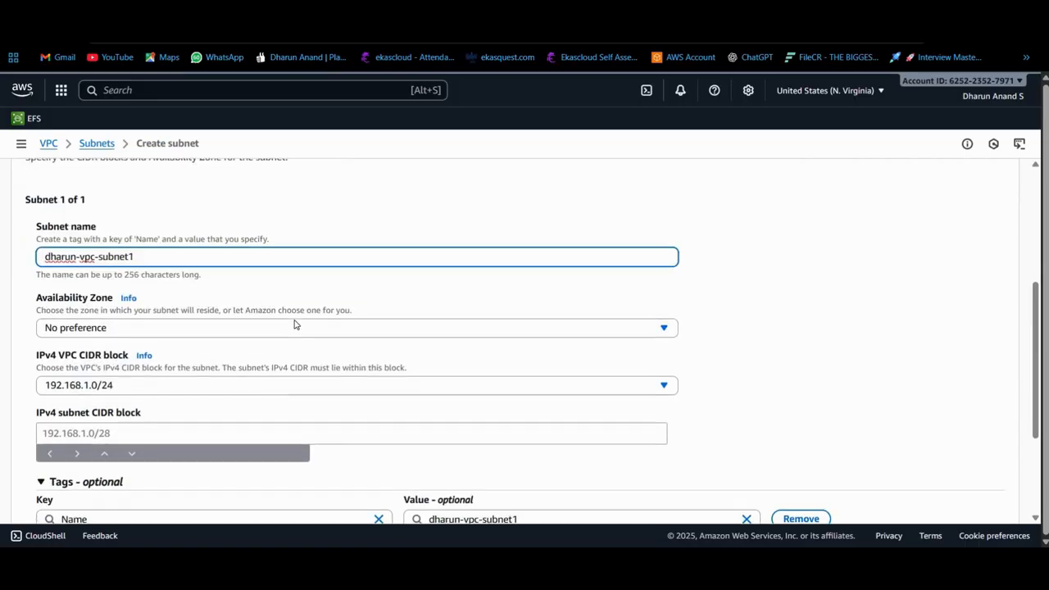
left_click(246, 322)
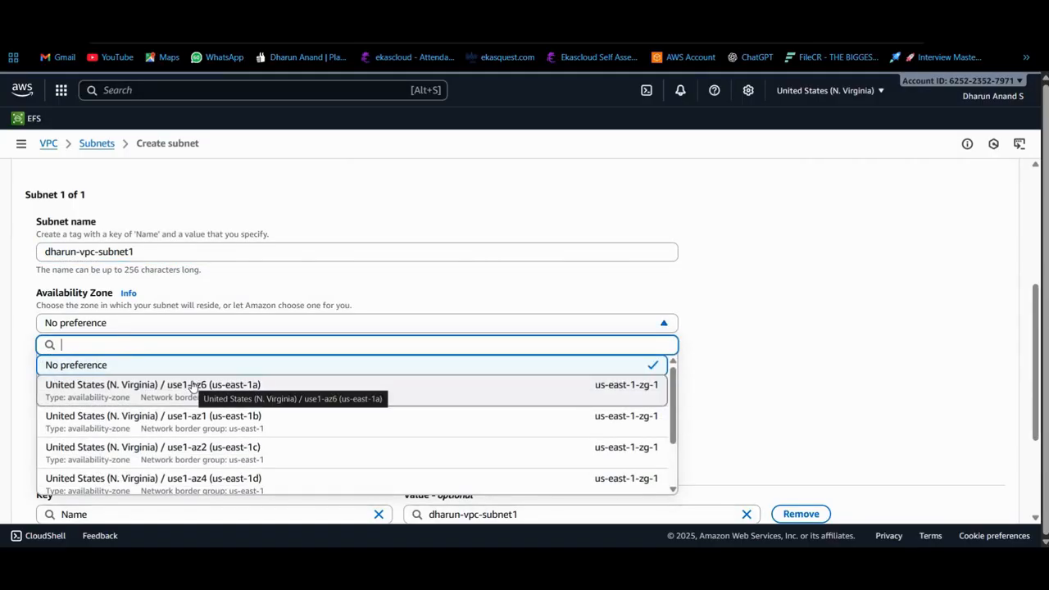
left_click(192, 384)
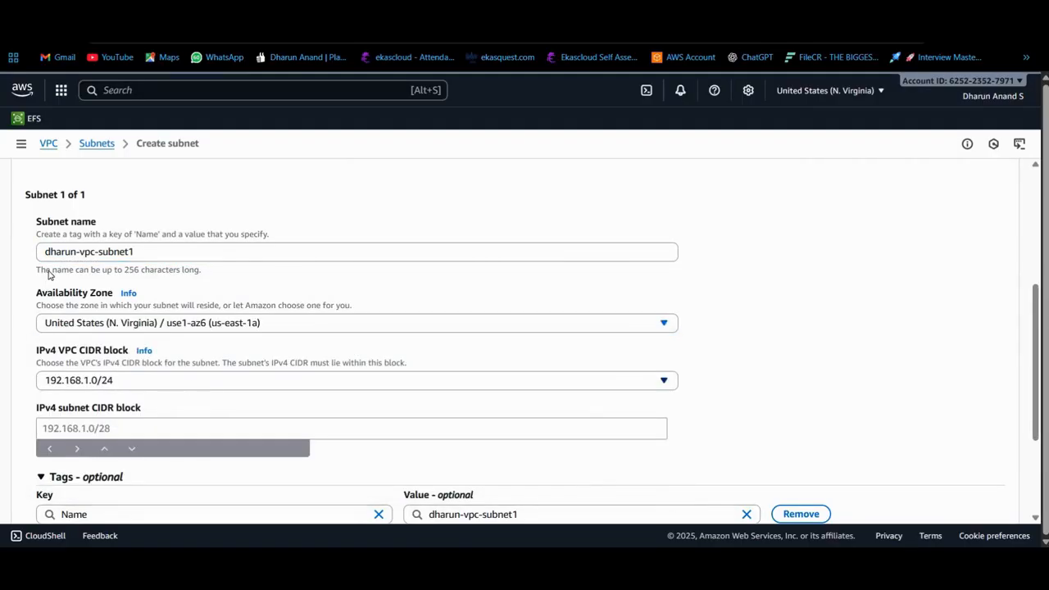
scroll(49, 275, "down", 1)
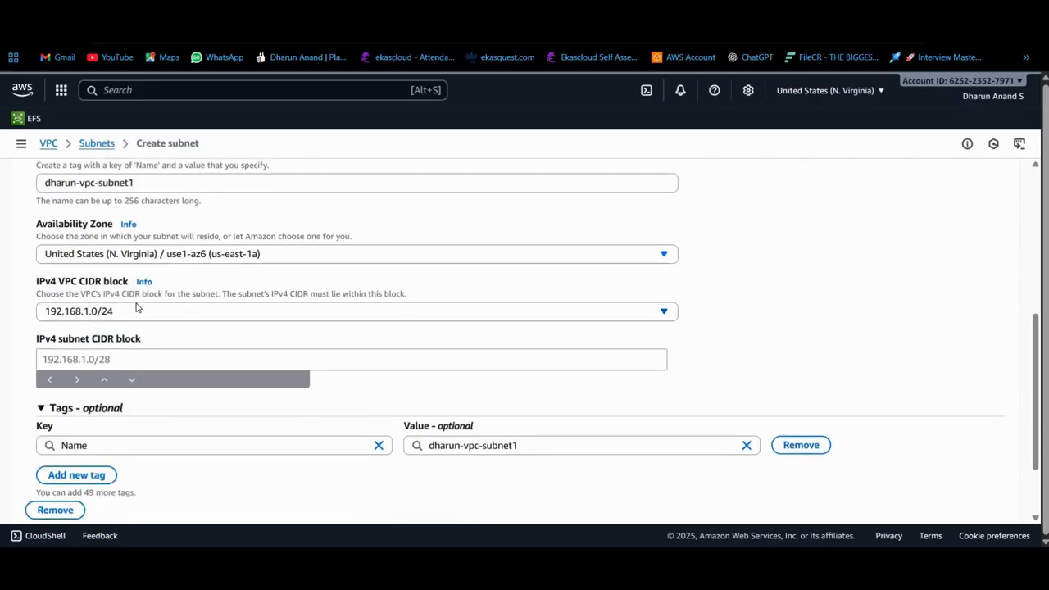
scroll(114, 289, "down", 1)
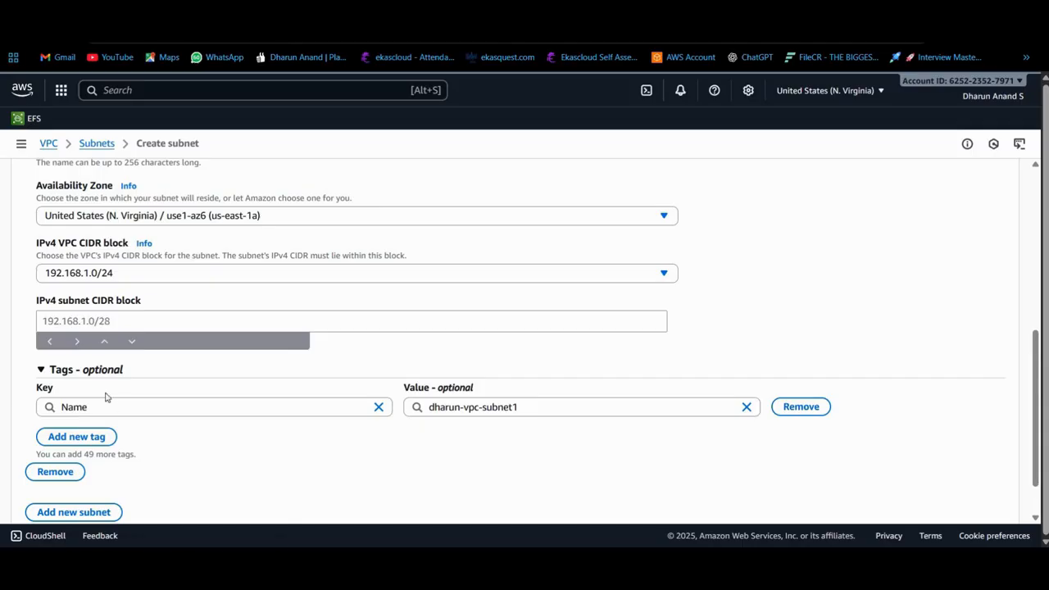
left_click(126, 319)
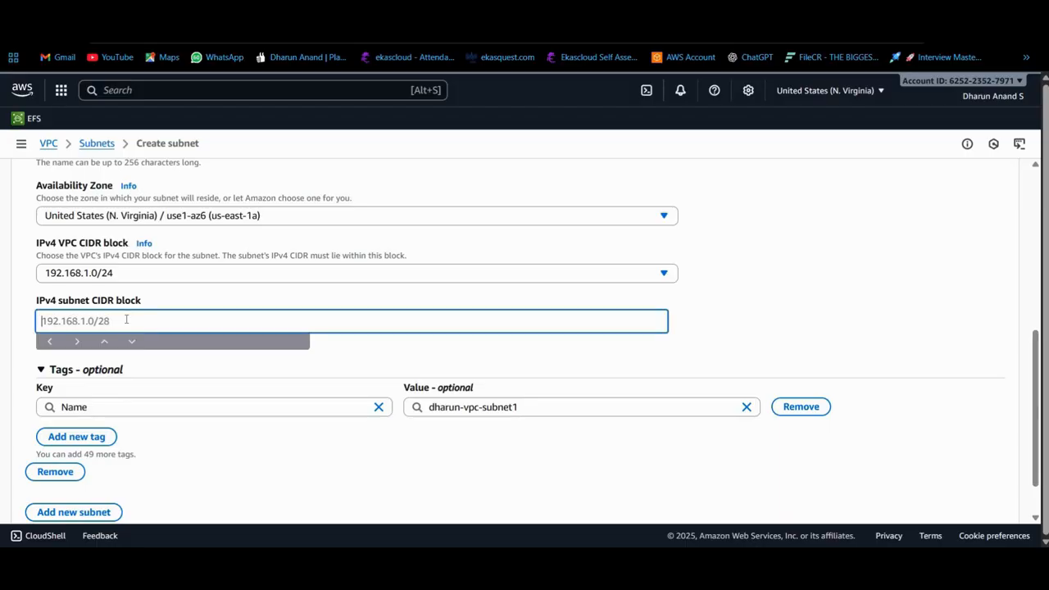
type("192.168.1.0/26")
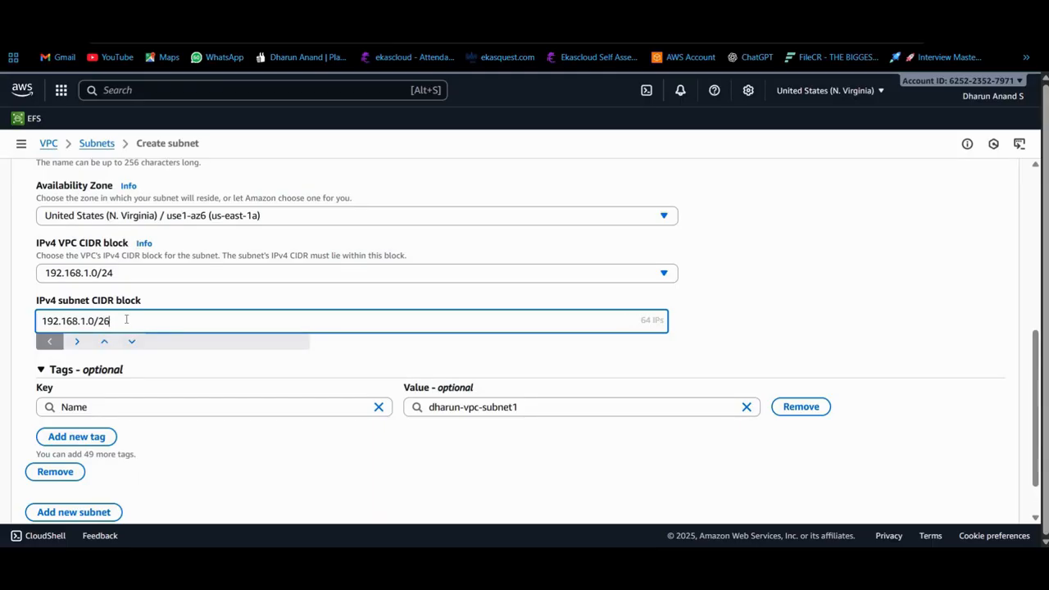
scroll(204, 323, "down", 2)
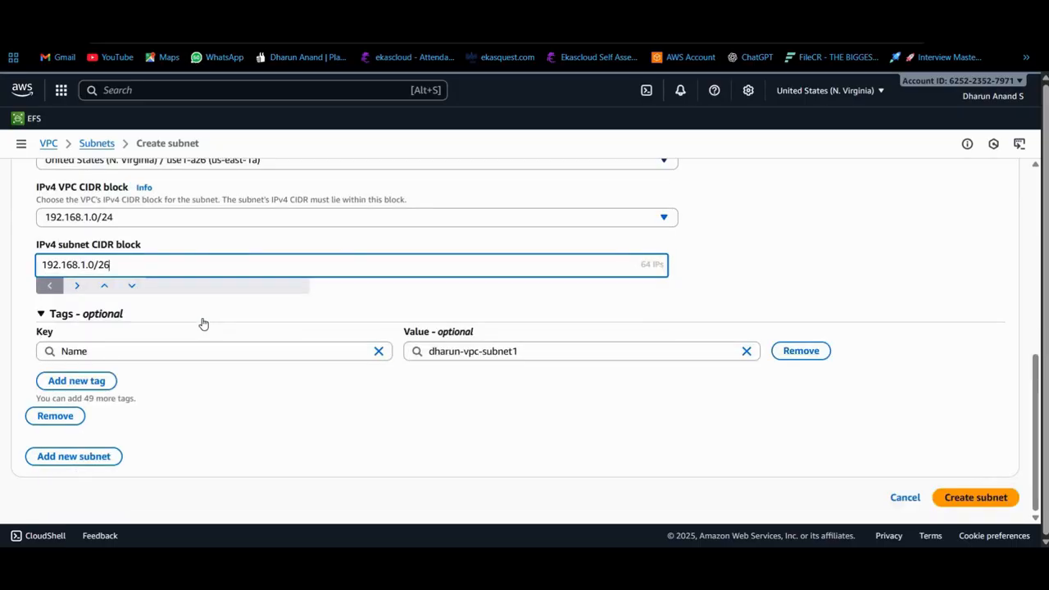
- Create the subnet with the entered settings
left_click(972, 501)
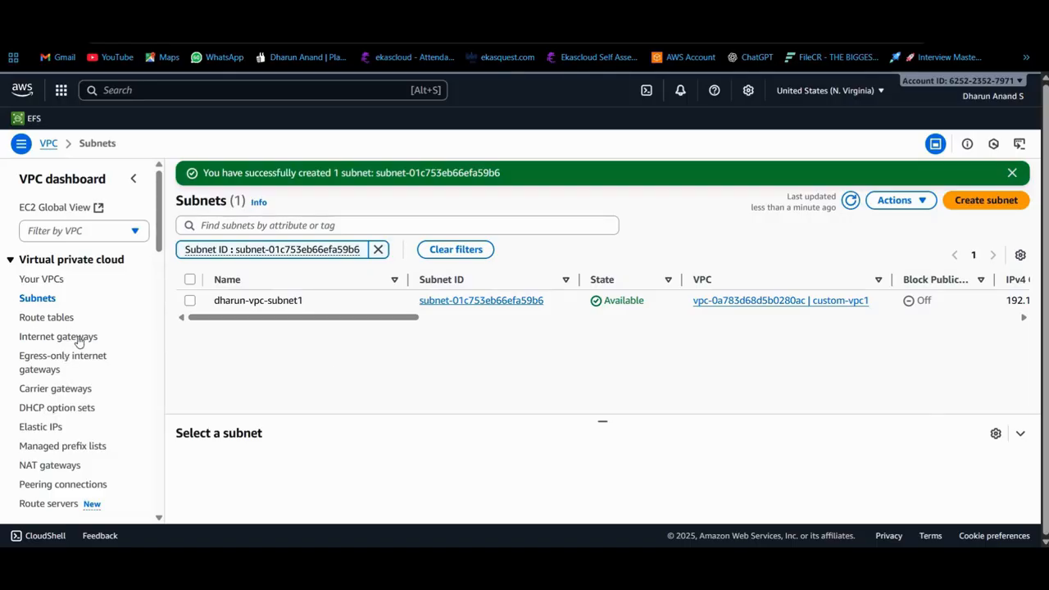
- Create an internet gateway named custom-igw(lab)
left_click(79, 336)
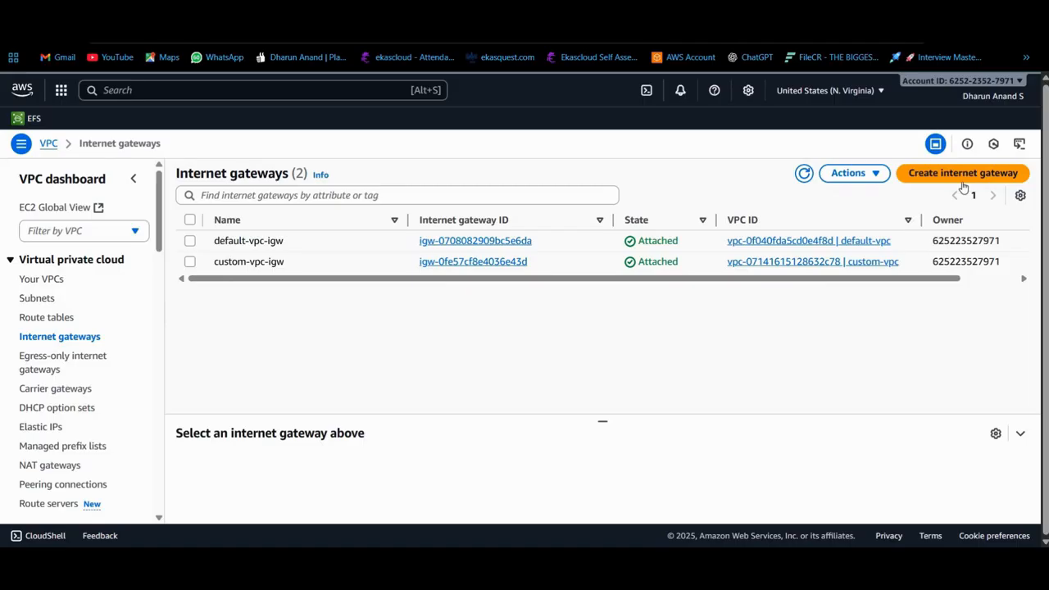
left_click(961, 175)
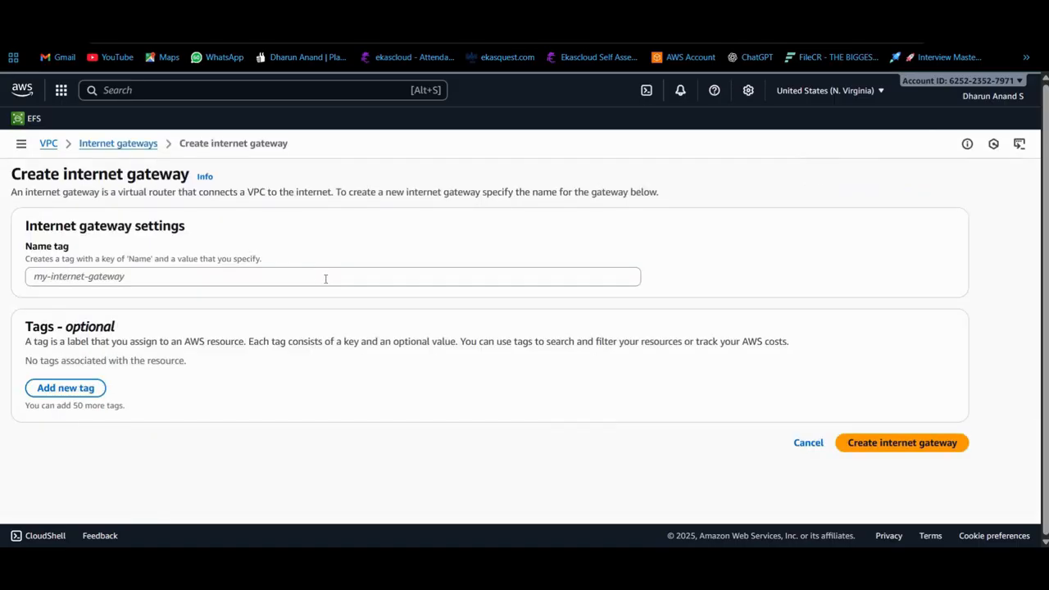
left_click(325, 278)
type("c")
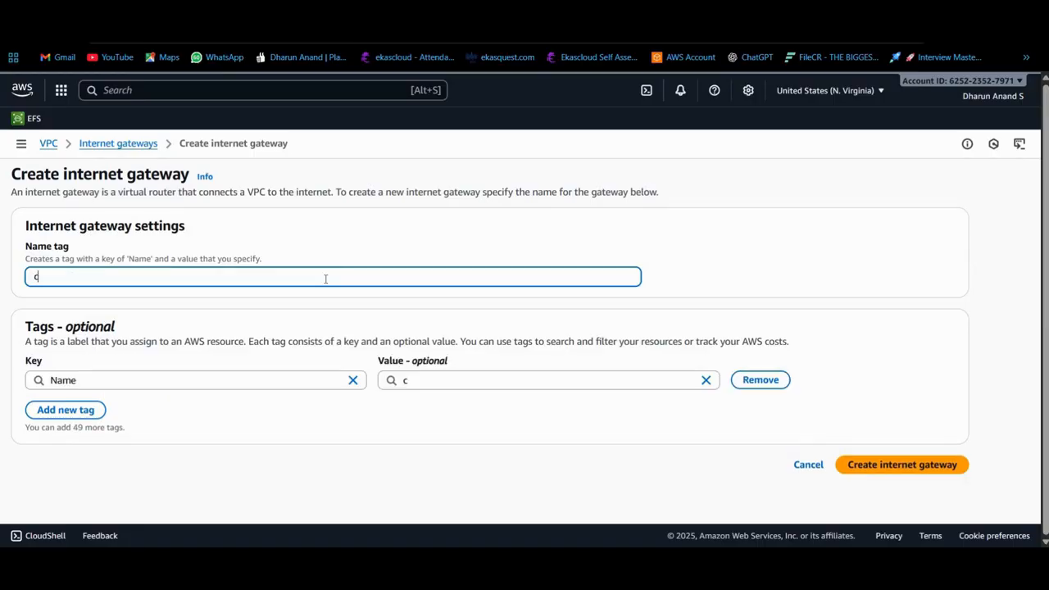
type("ustom-ig(lab")
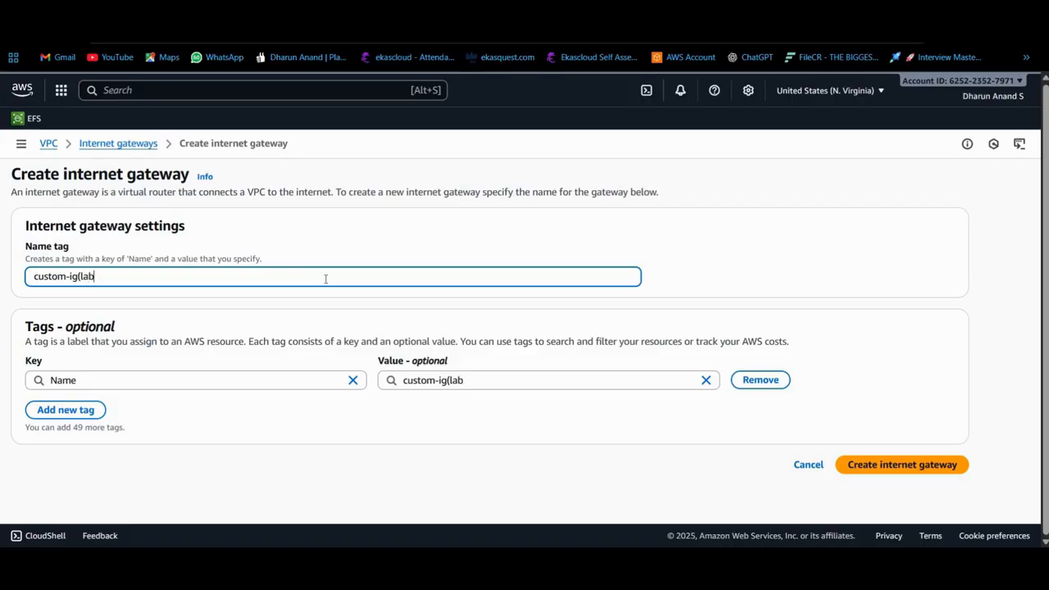
type(")")
left_click(78, 276)
type("w")
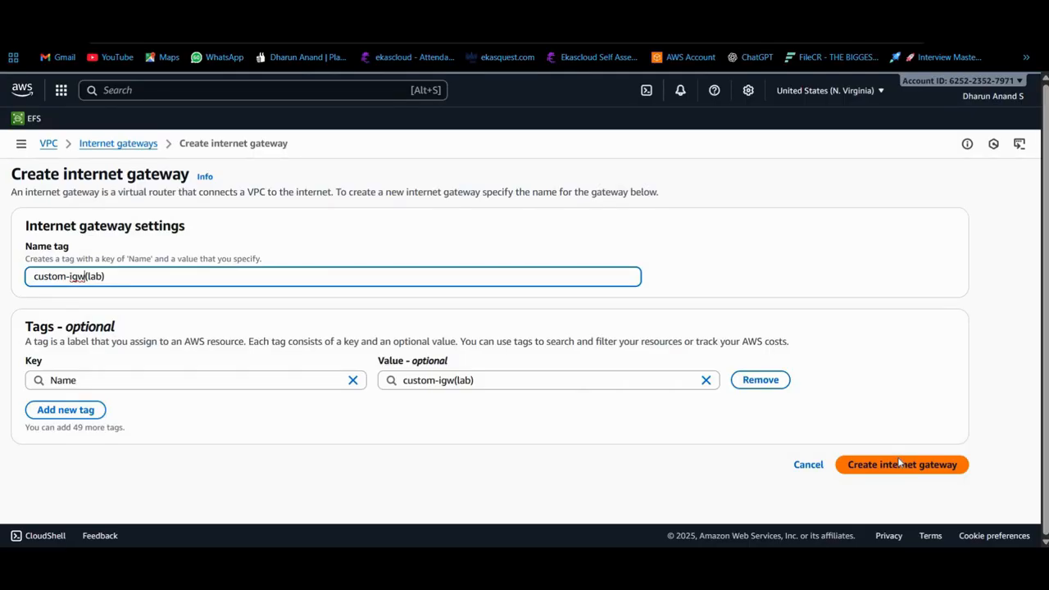
left_click(899, 464)
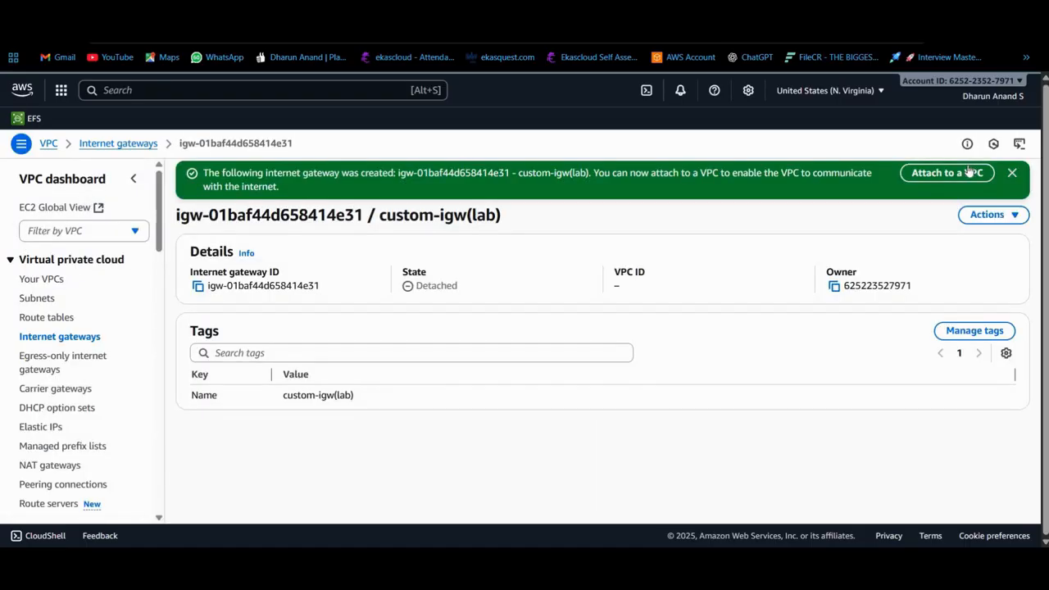
- Attach the custom-igw(lab) internet gateway to the custom-vpc1 VPC and dismiss the notification
left_click(971, 170)
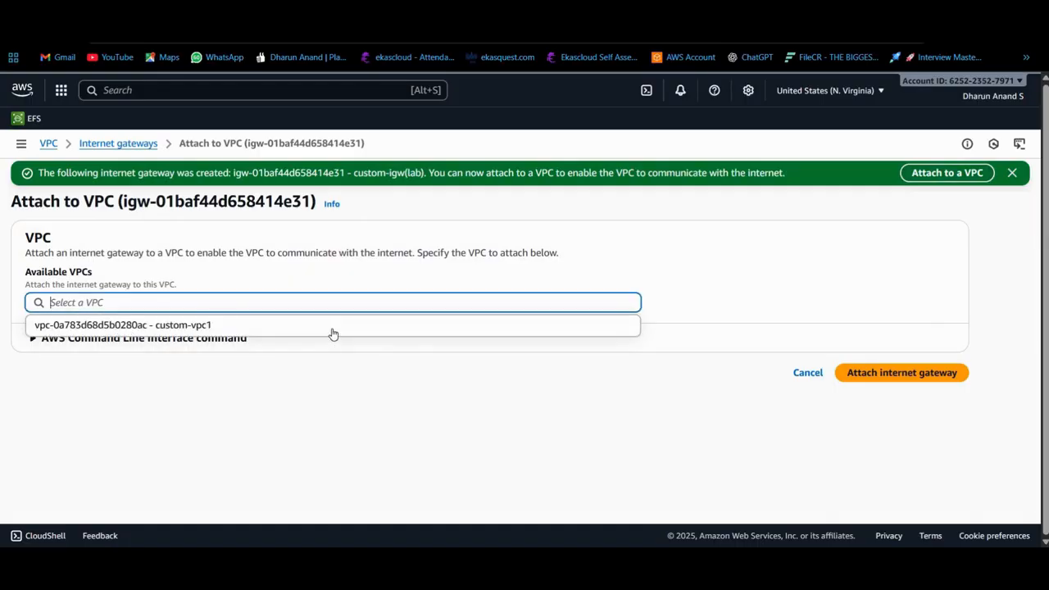
left_click(490, 336)
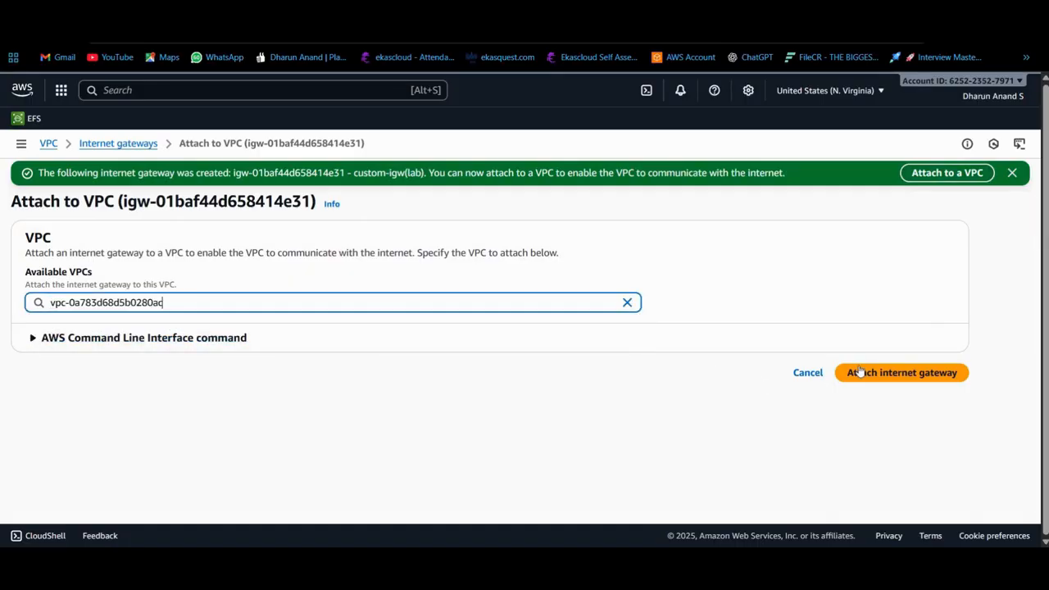
left_click(859, 371)
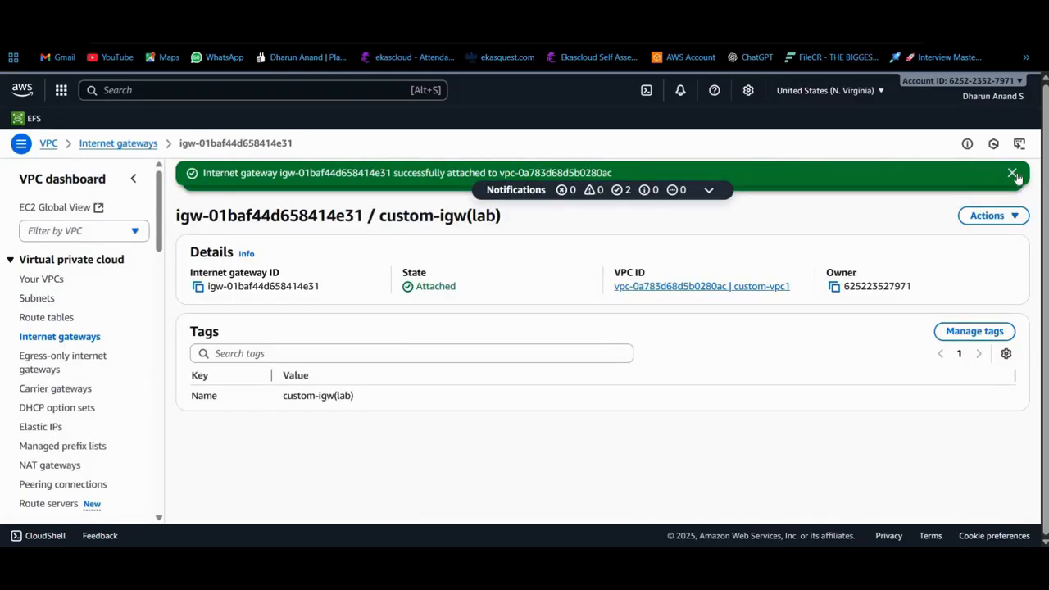
left_click(1012, 173)
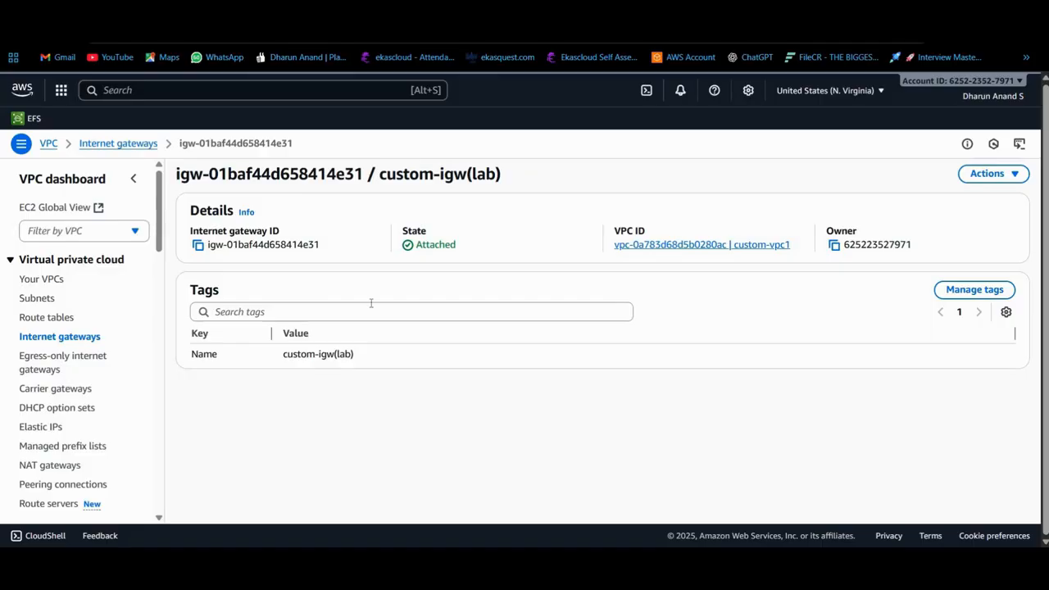
- Open the routes of the custom-vpc-main-rt1(lab) route table for editing
left_click(37, 321)
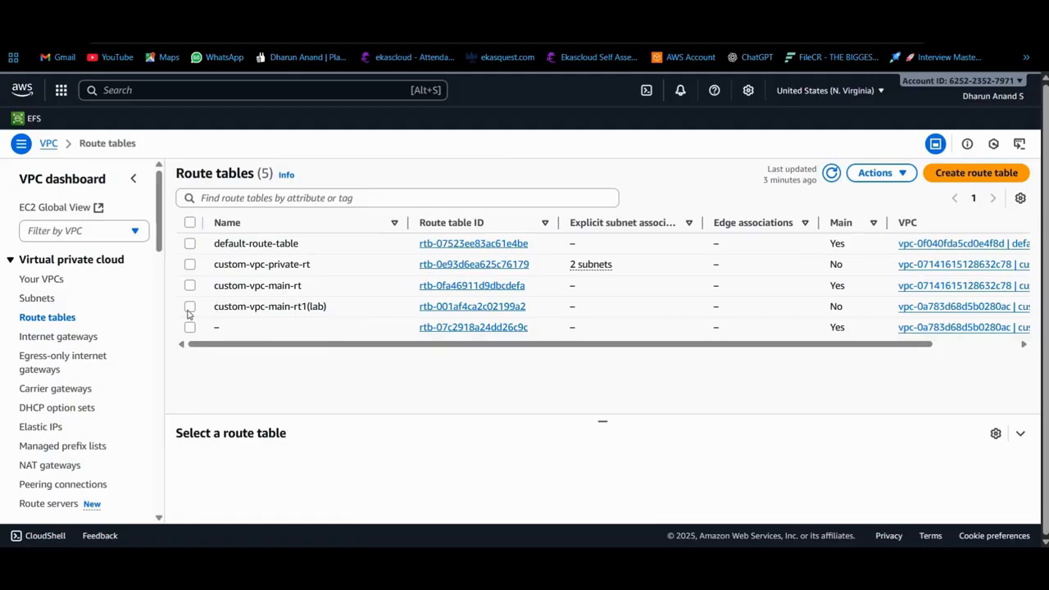
left_click(189, 305)
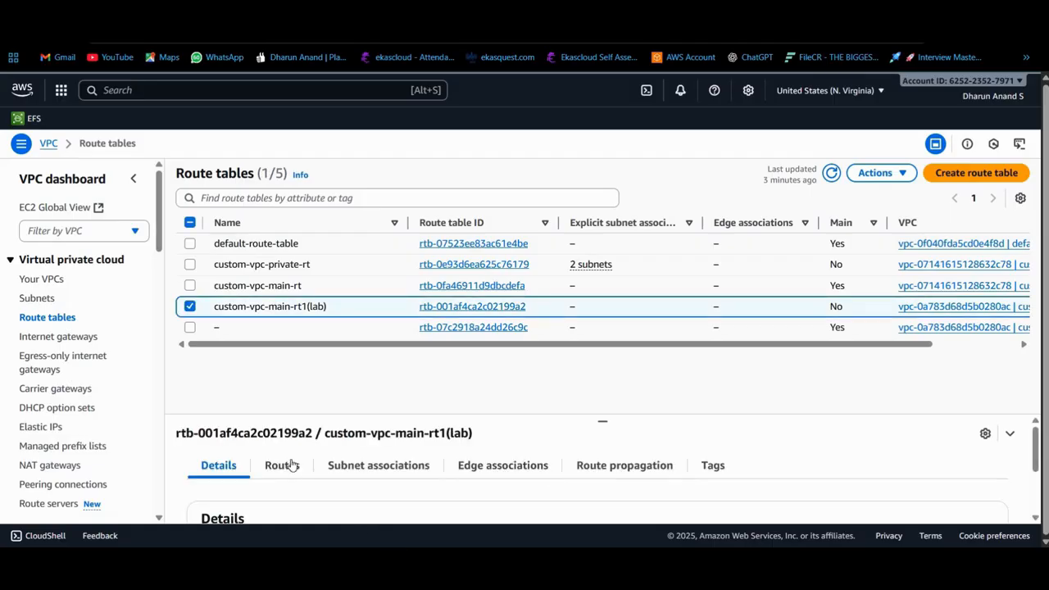
left_click(281, 465)
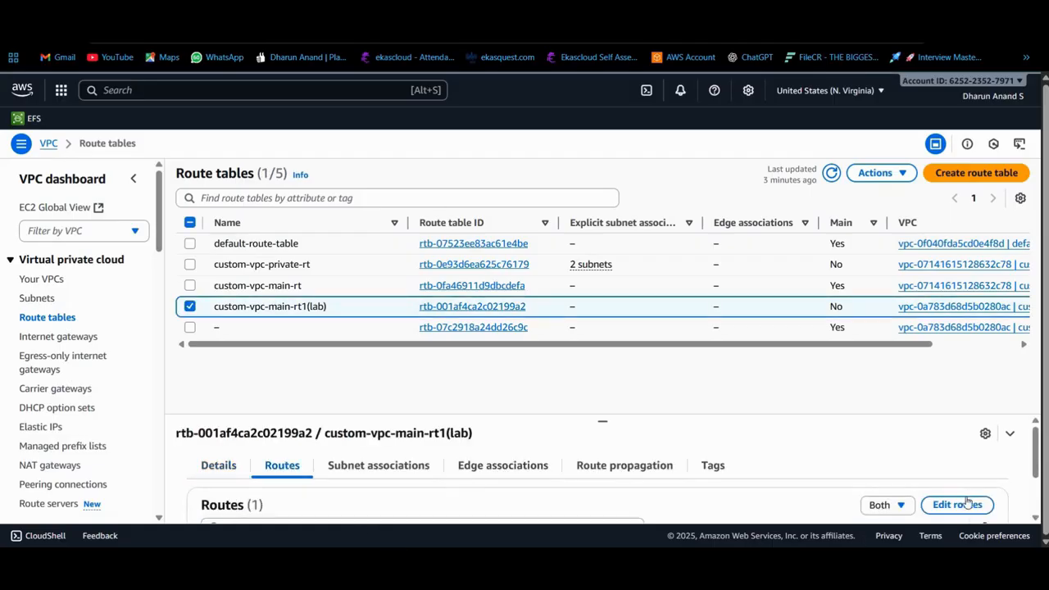
left_click(957, 505)
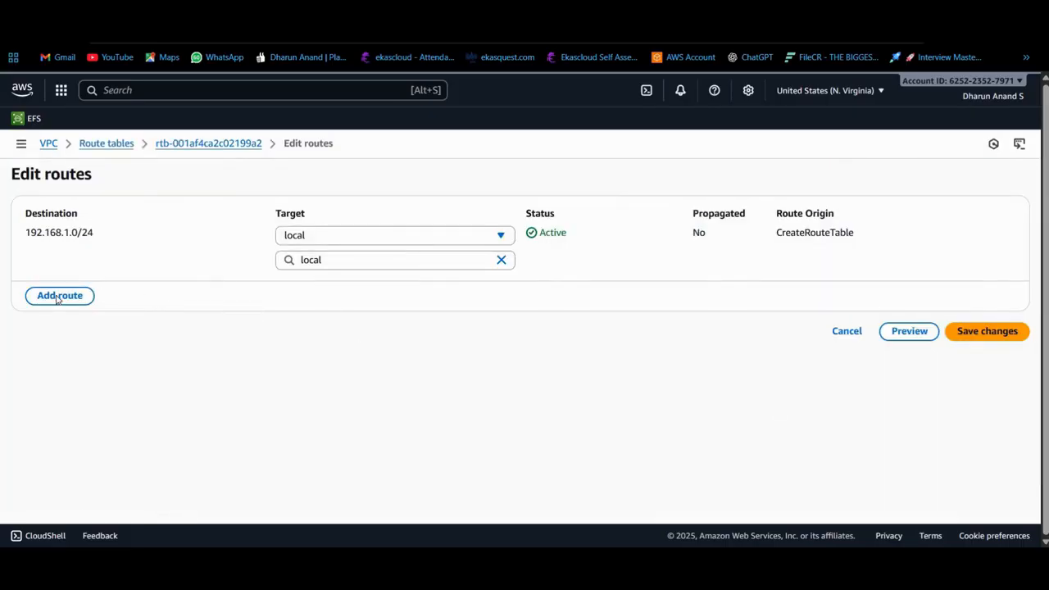
- Add a route with destination 0.0.0.0/0 targeting the custom-igw(lab) internet gateway, and save the route changes
left_click(56, 296)
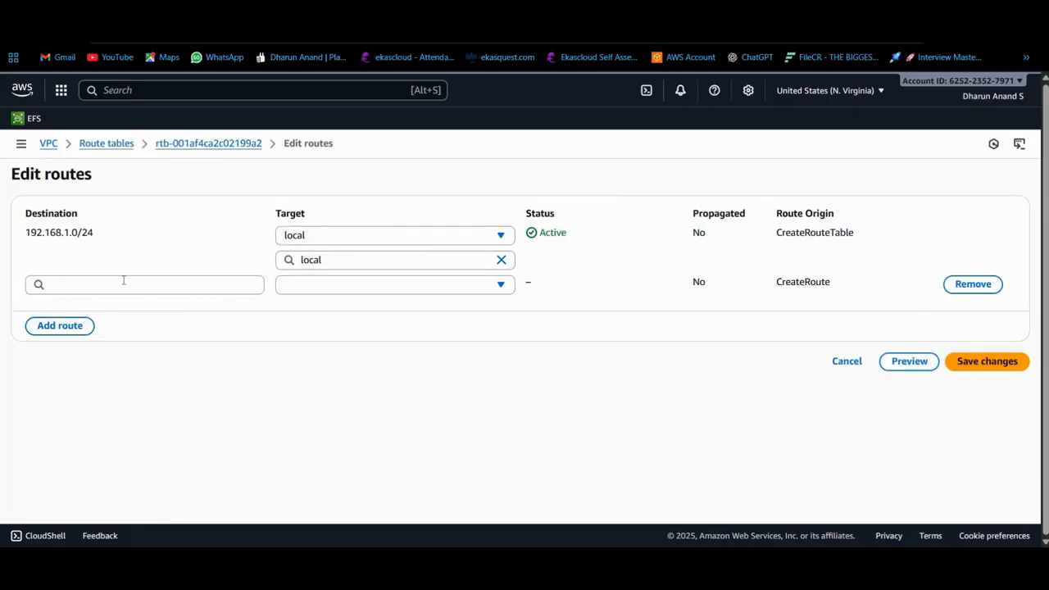
left_click(123, 280)
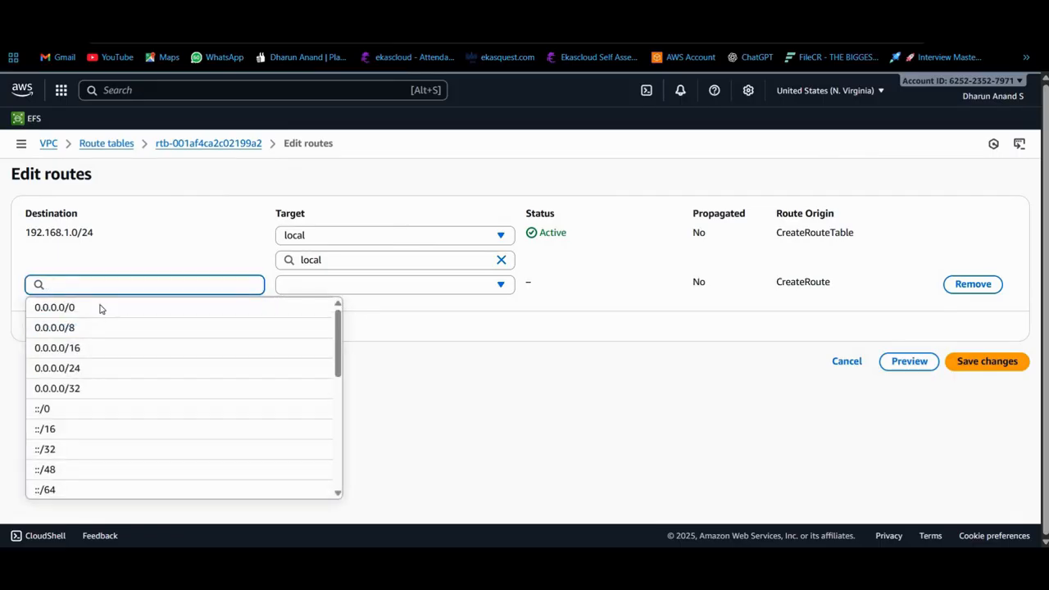
left_click(101, 303)
left_click(445, 290)
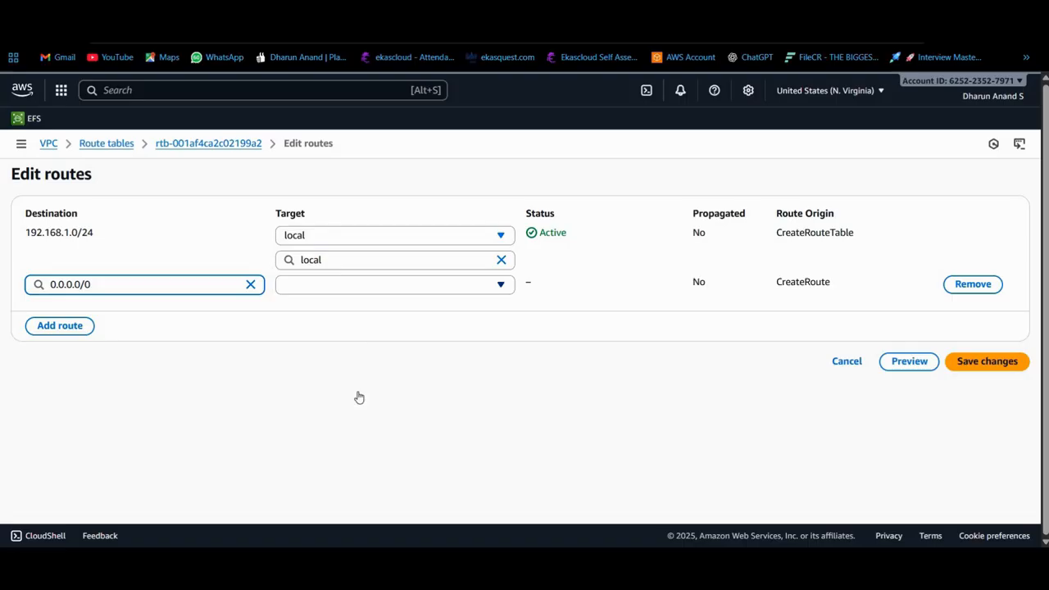
scroll(344, 447, "down", 1)
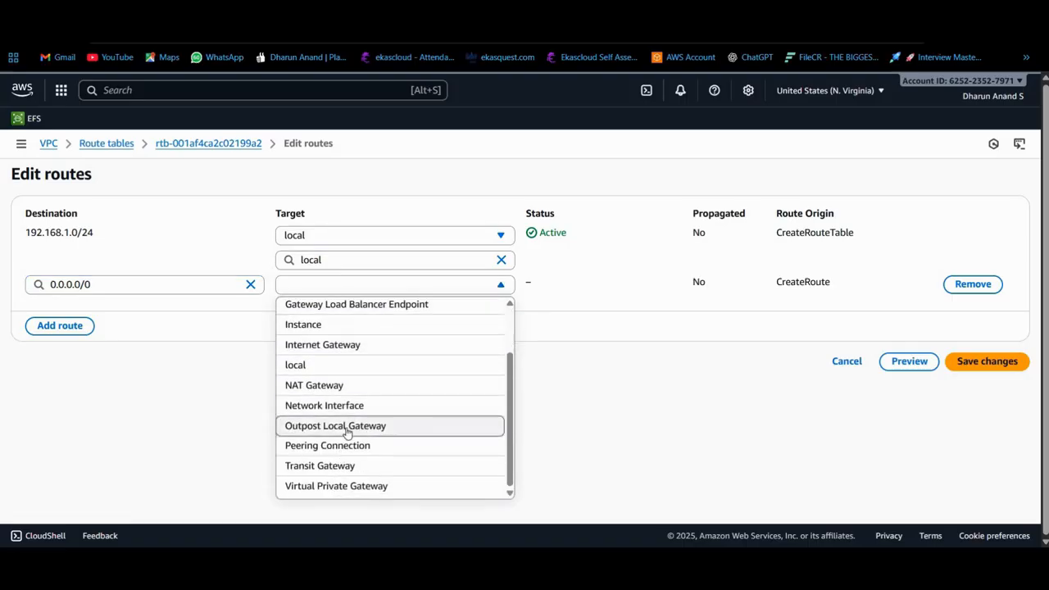
scroll(343, 407, "up", 2)
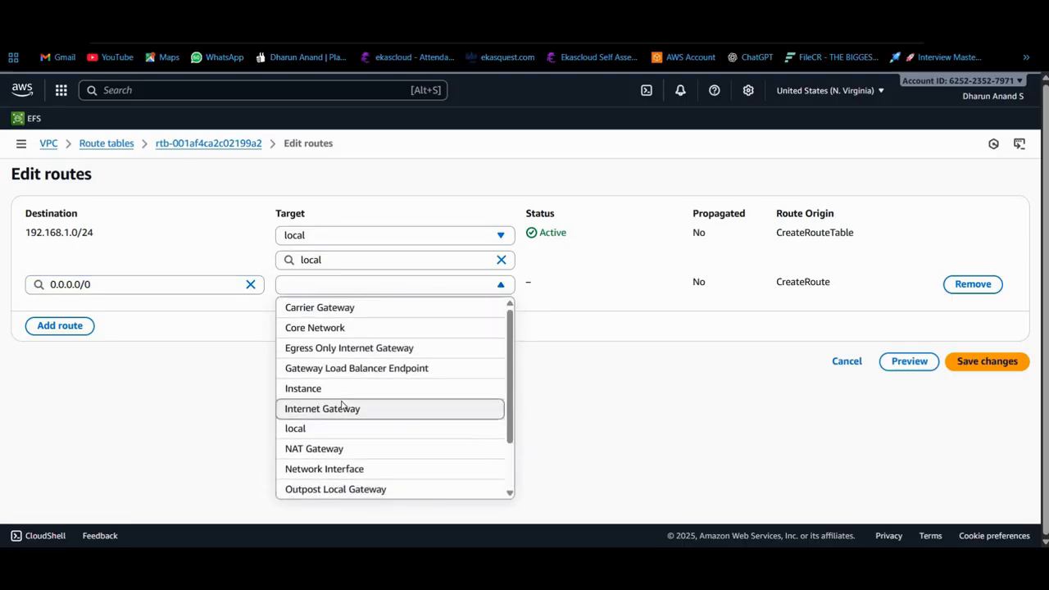
left_click(342, 407)
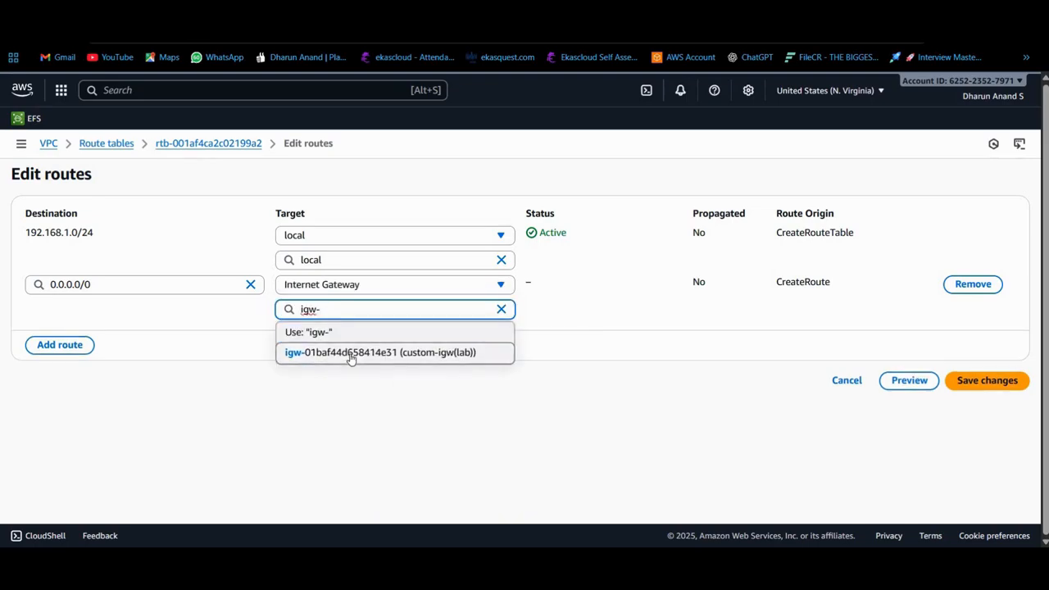
key("Return")
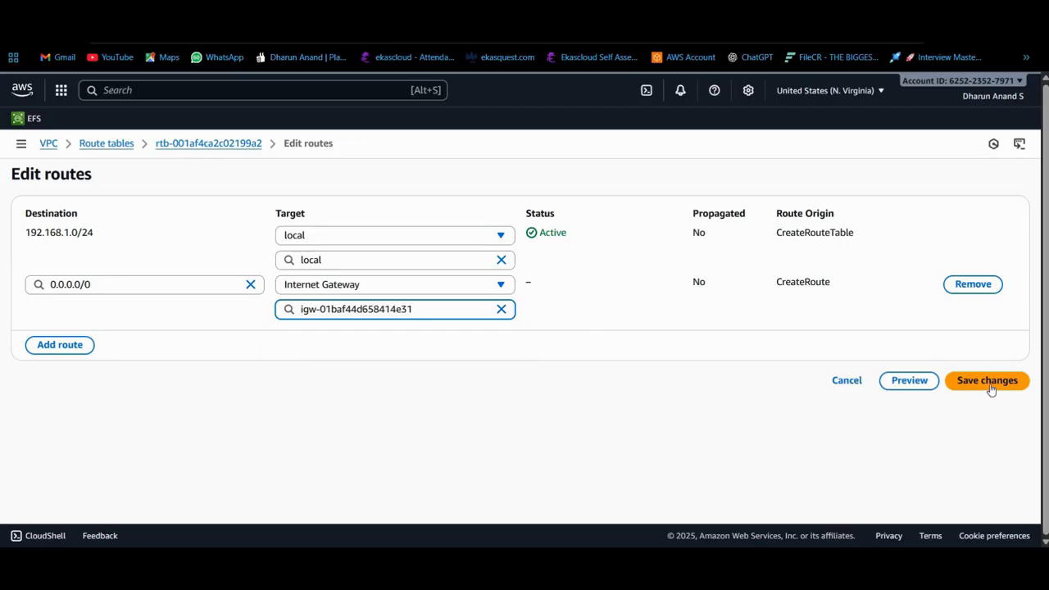
left_click(988, 380)
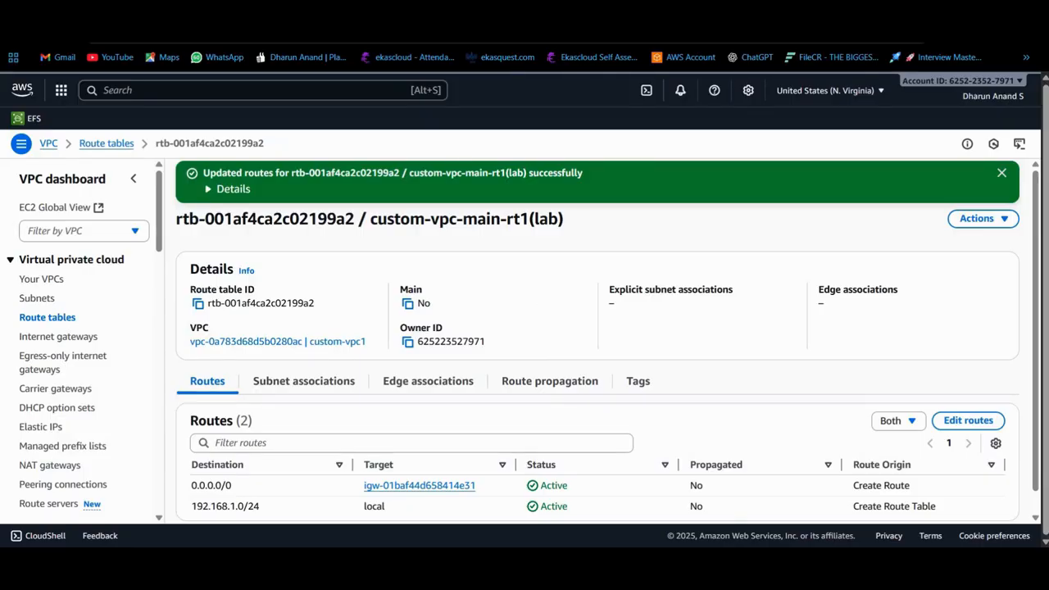
- Duplicate the browser tab and start launching an EC2 instance in it
right_click(581, 24)
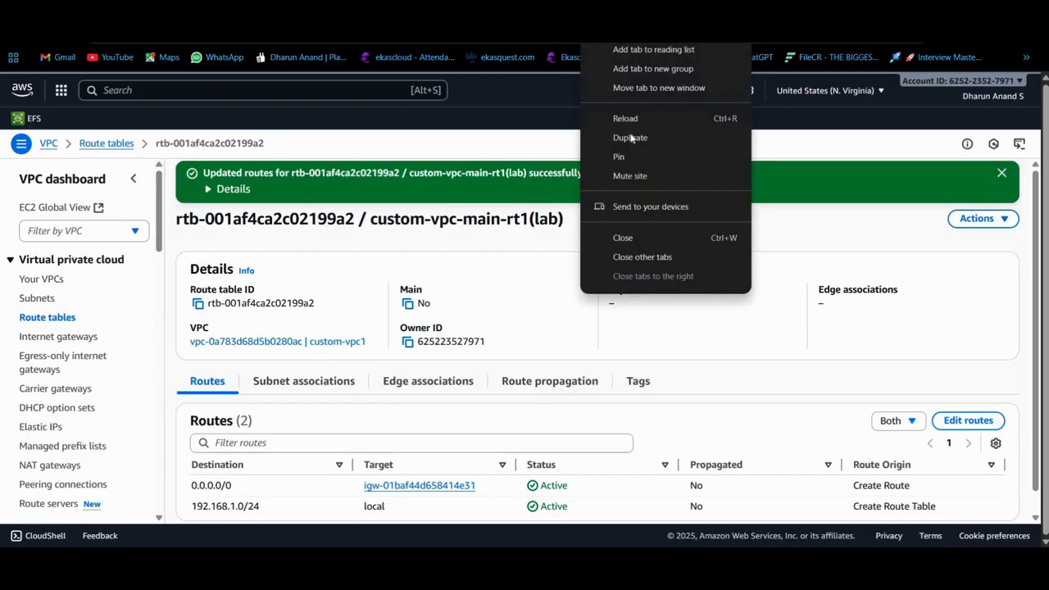
left_click(644, 138)
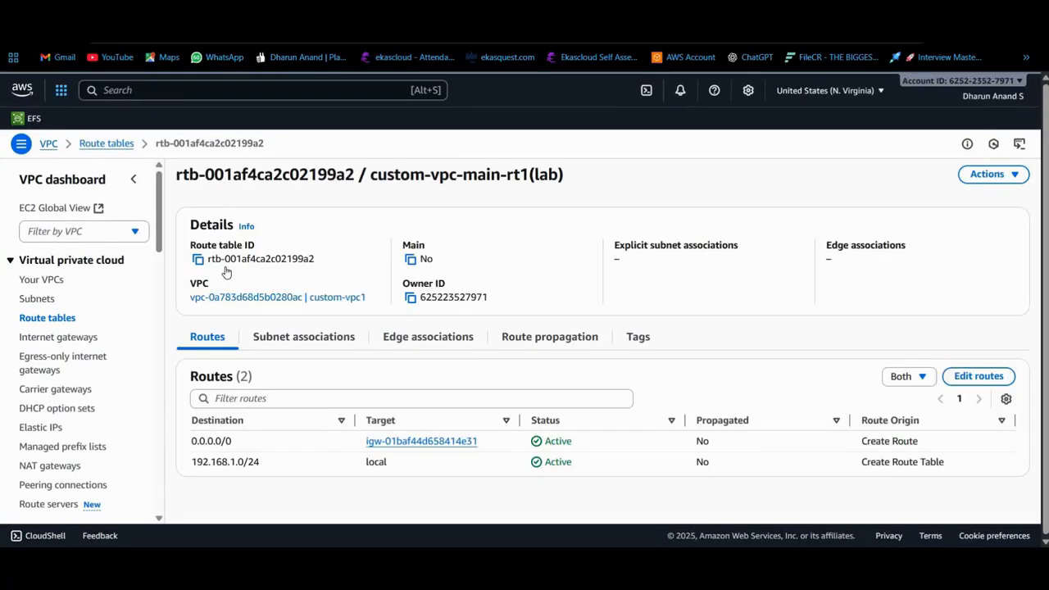
left_click(60, 90)
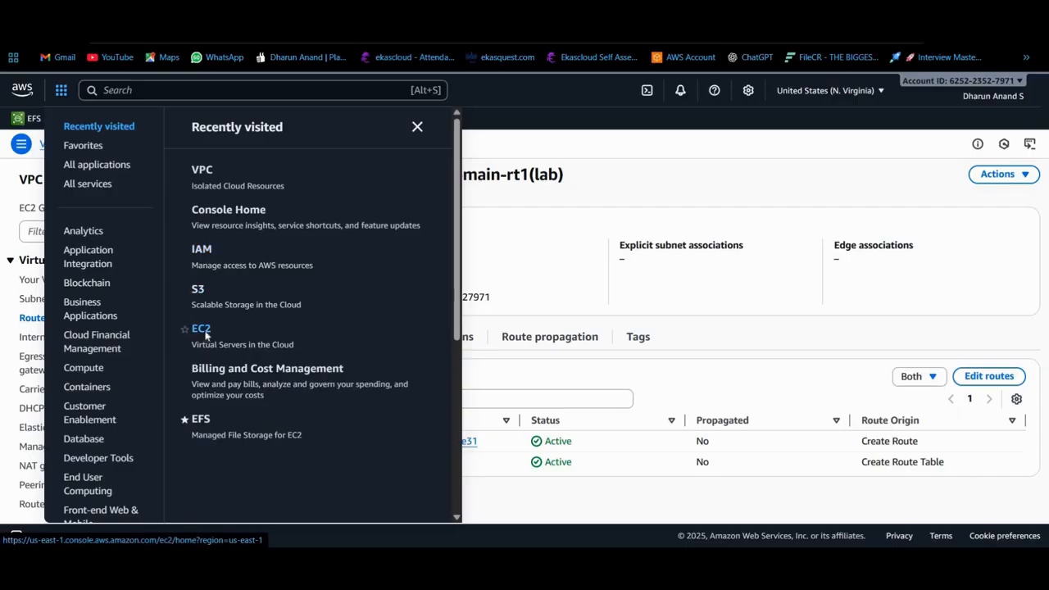
left_click(203, 331)
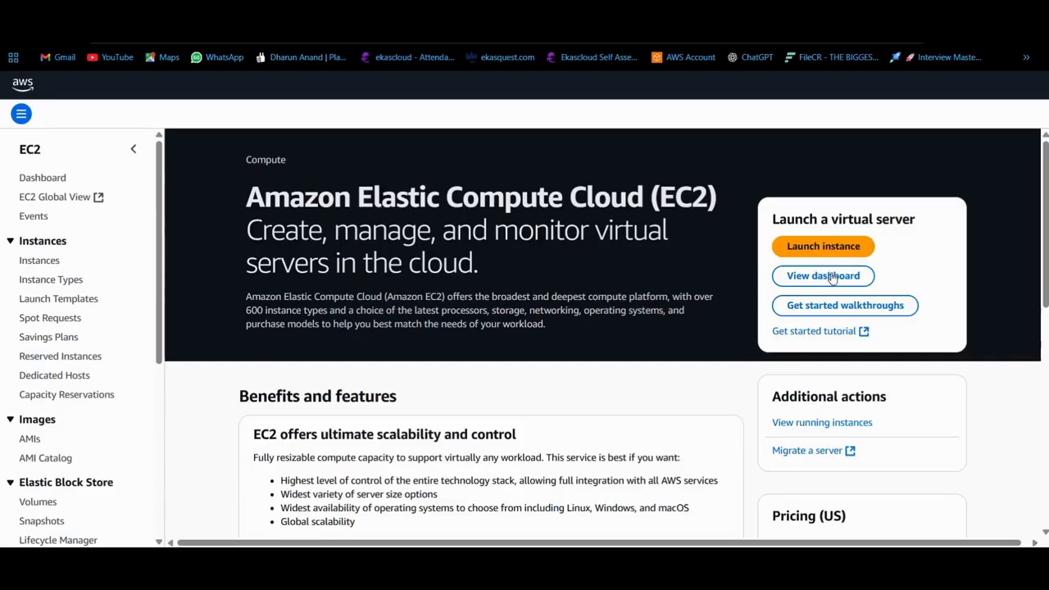
left_click(833, 278)
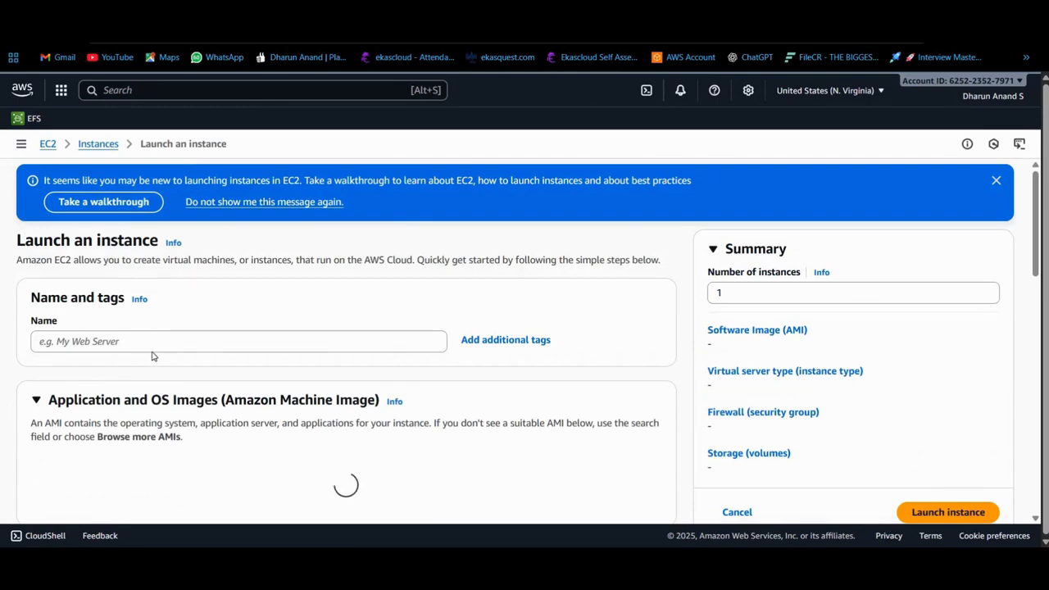
- Name the instance linux-webserver and keep Amazon Linux 2023 kernel-6.1 as its machine image
left_click(152, 347)
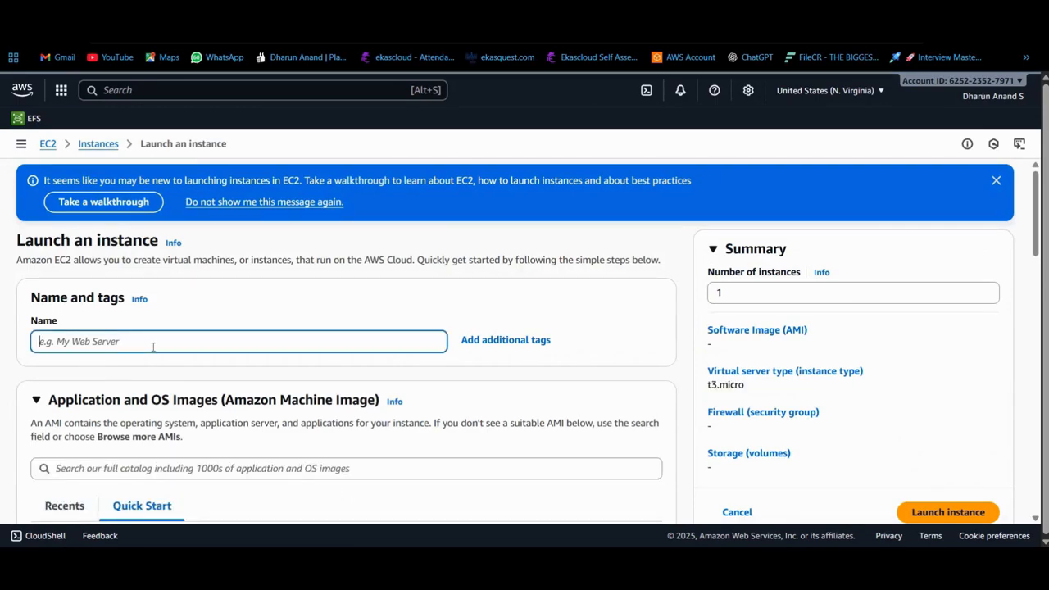
type("linux-webserver")
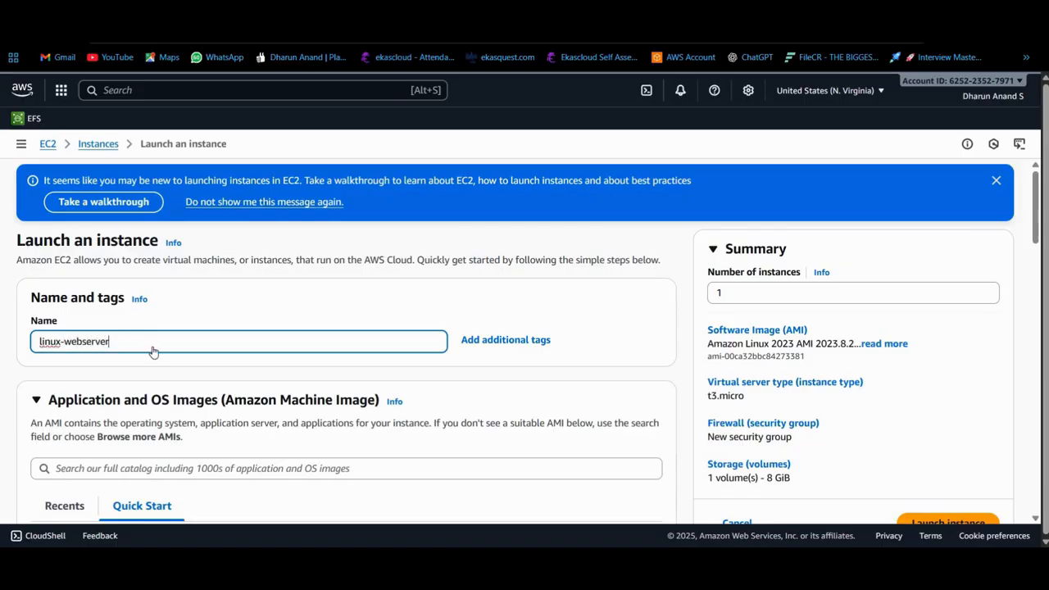
scroll(155, 352, "down", 2)
scroll(222, 385, "down", 3)
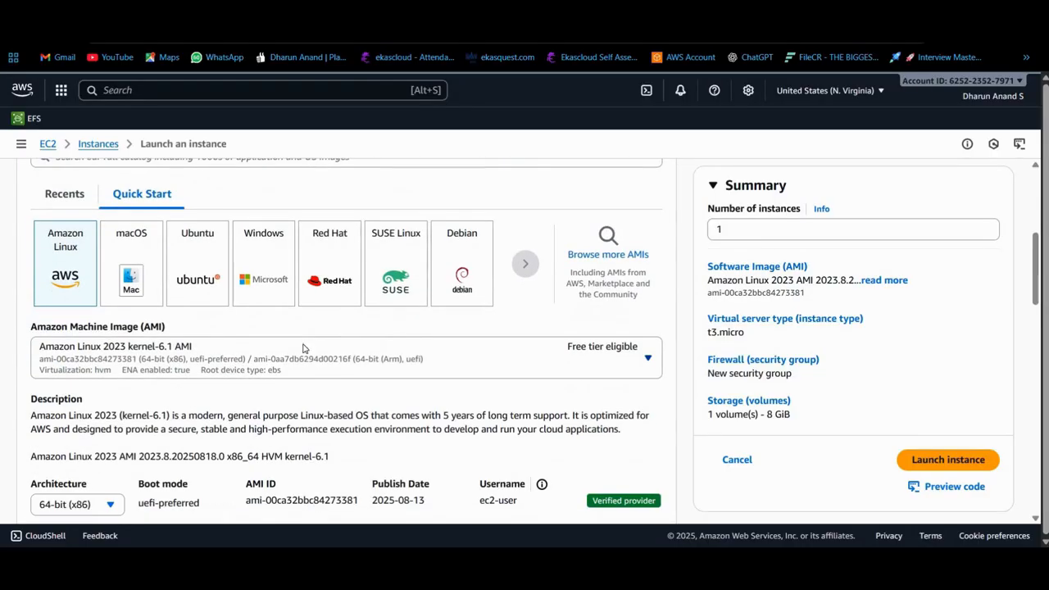
left_click(304, 347)
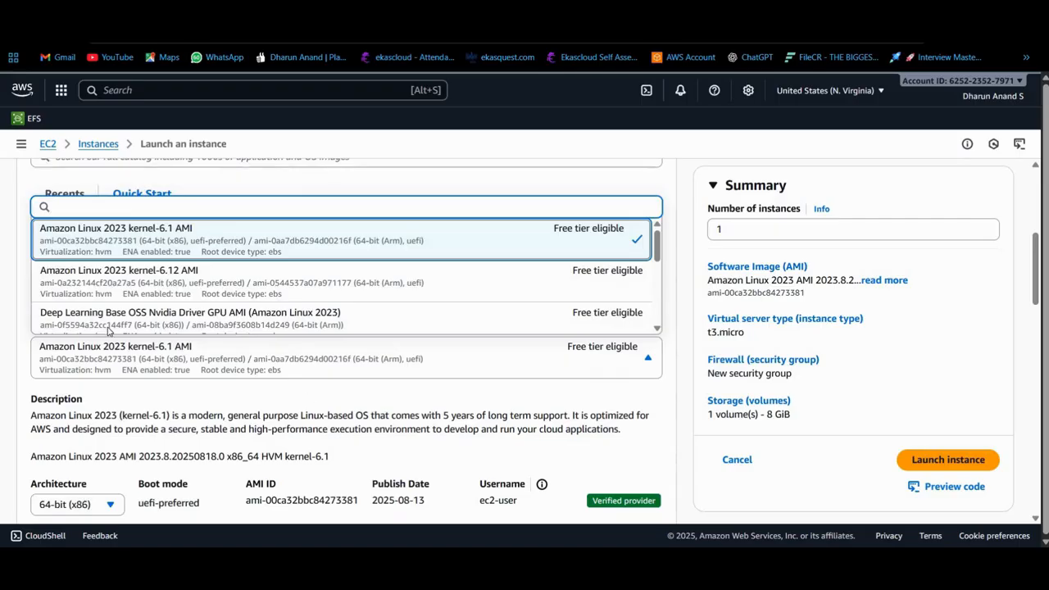
left_click(374, 428)
- Choose Key - 2 as the login key pair for the instance
scroll(374, 431, "down", 5)
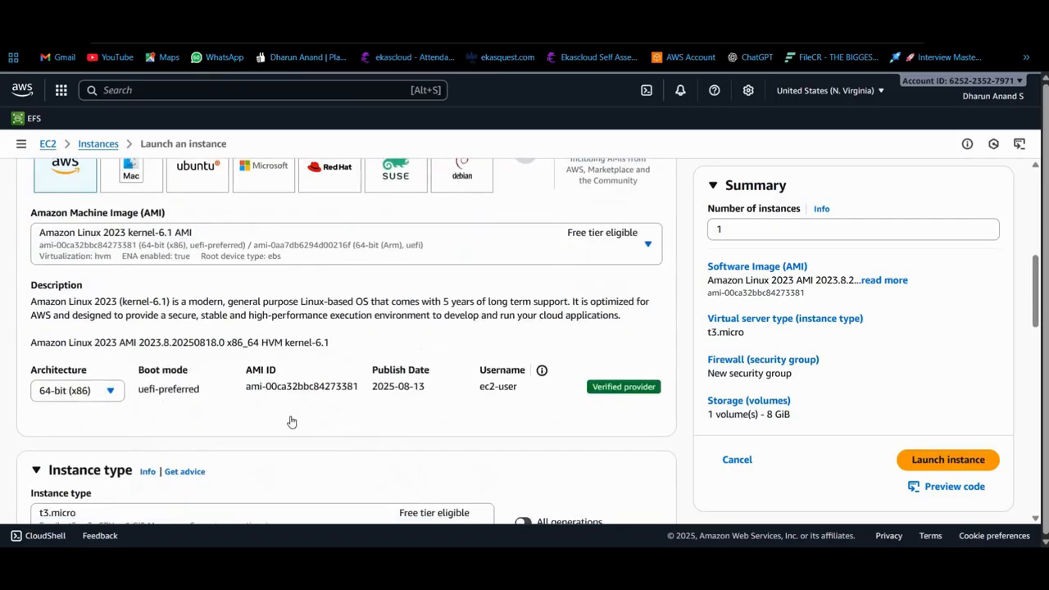
scroll(368, 382, "down", 3)
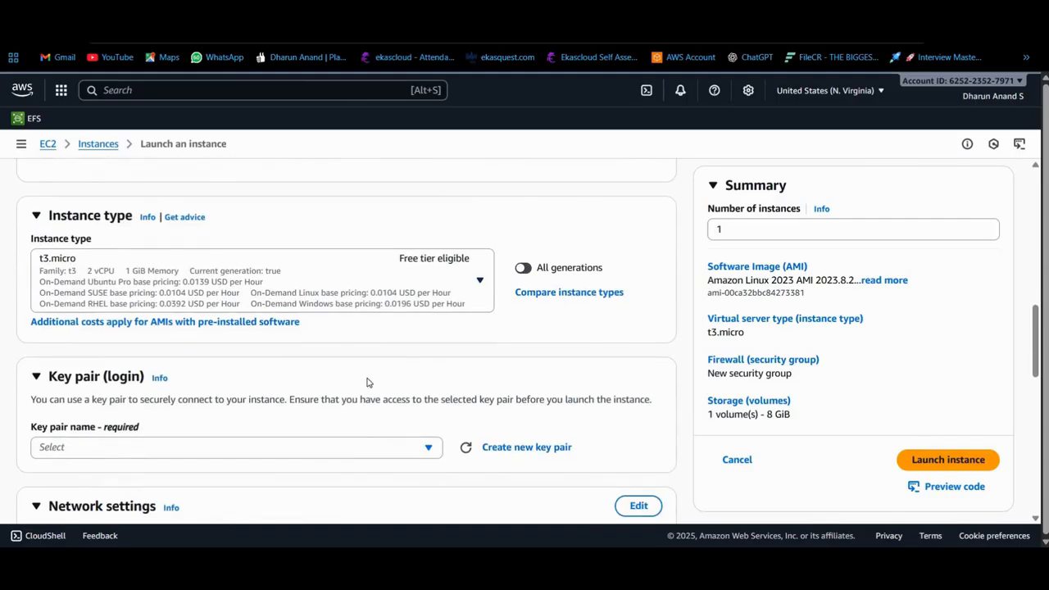
left_click(368, 382)
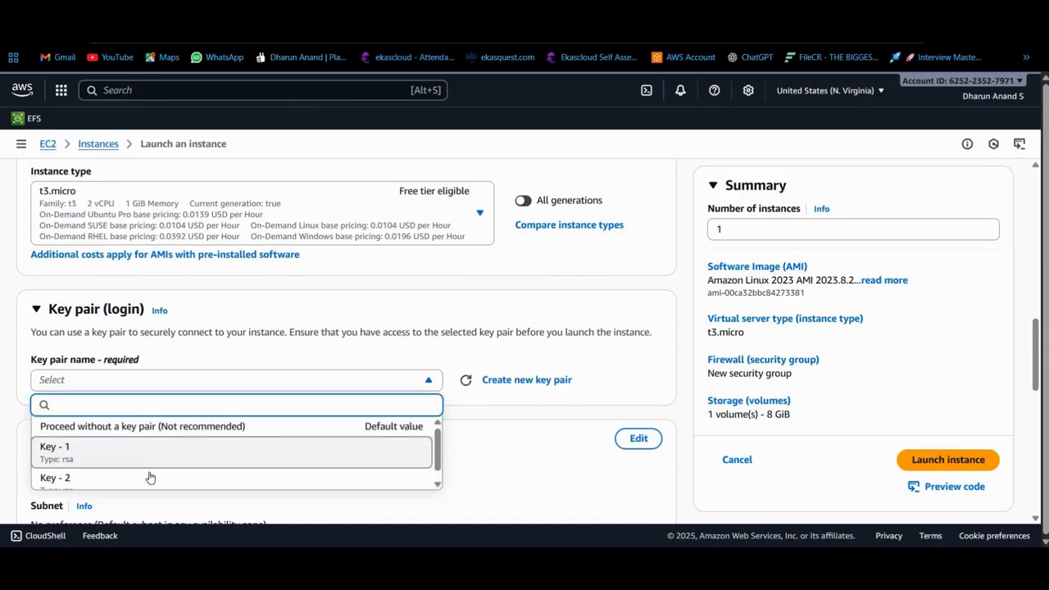
key("Return")
- Edit the instance's network settings to use custom-vpc1 and enable auto-assigning a public IP
scroll(197, 433, "down", 2)
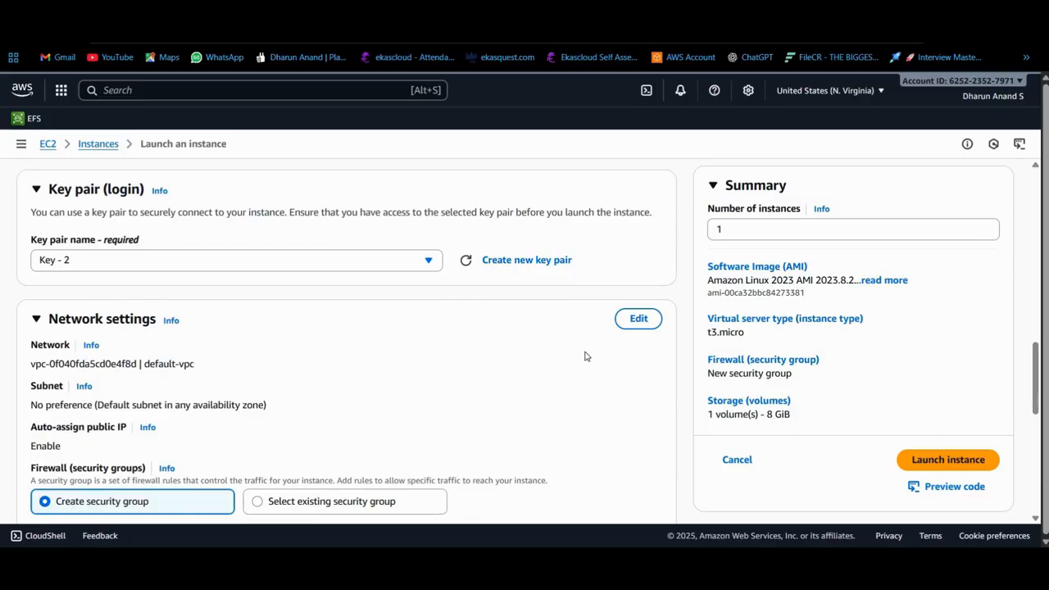
left_click(635, 320)
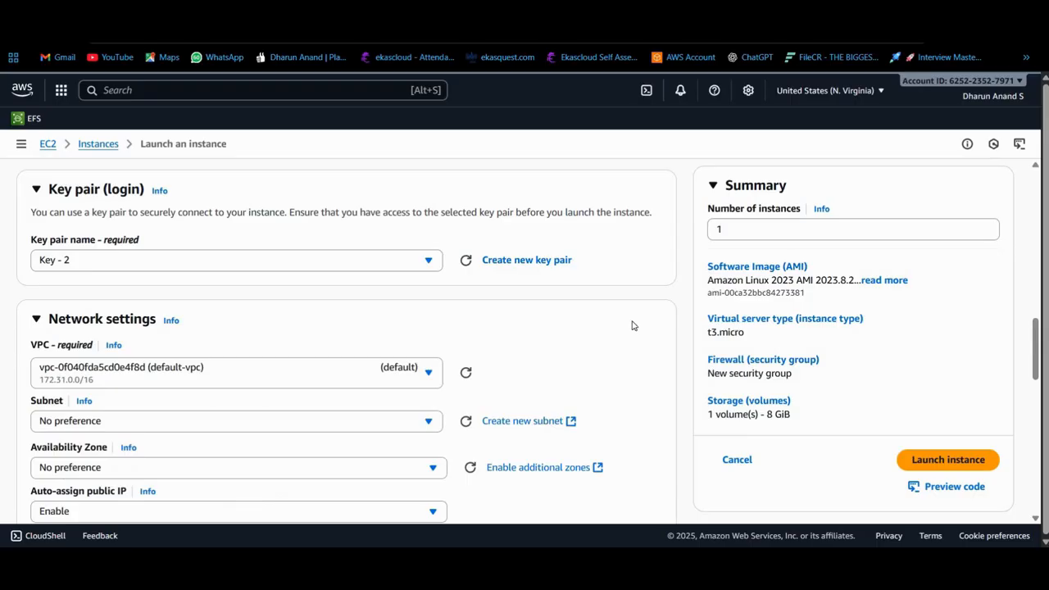
left_click(435, 382)
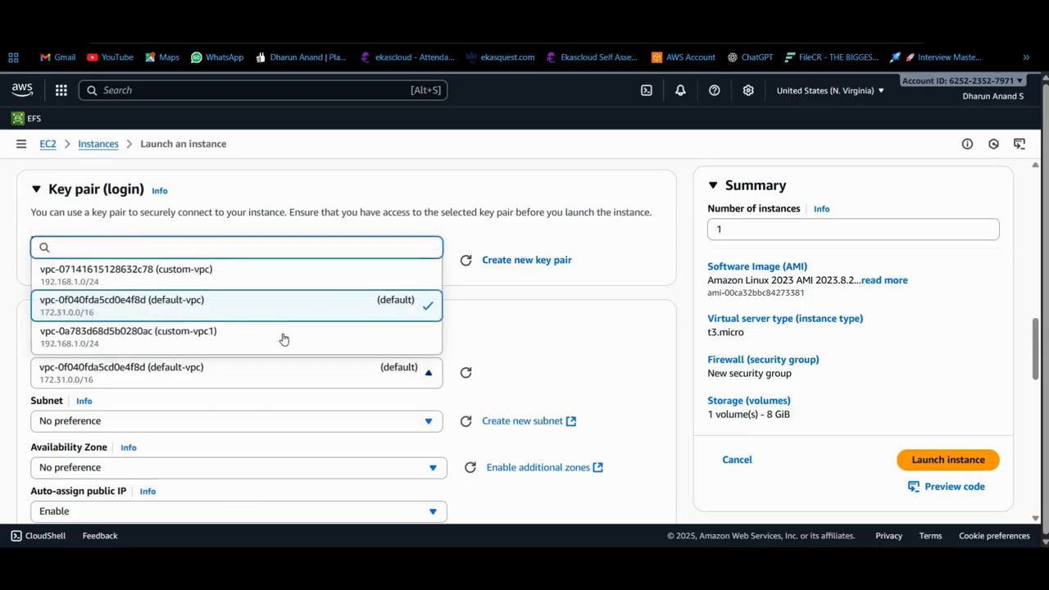
left_click(283, 337)
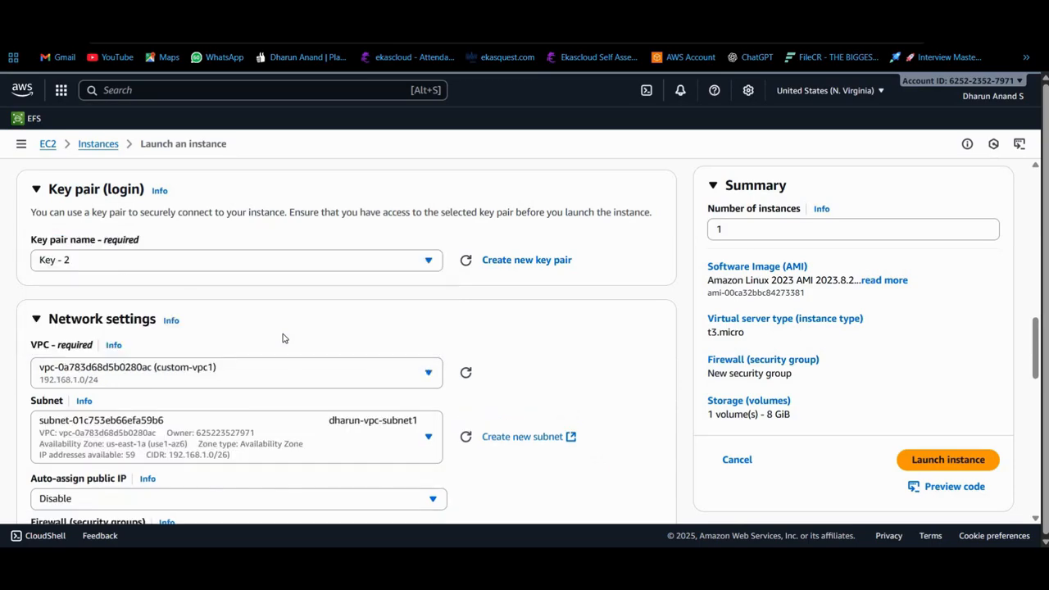
scroll(283, 337, "down", 2)
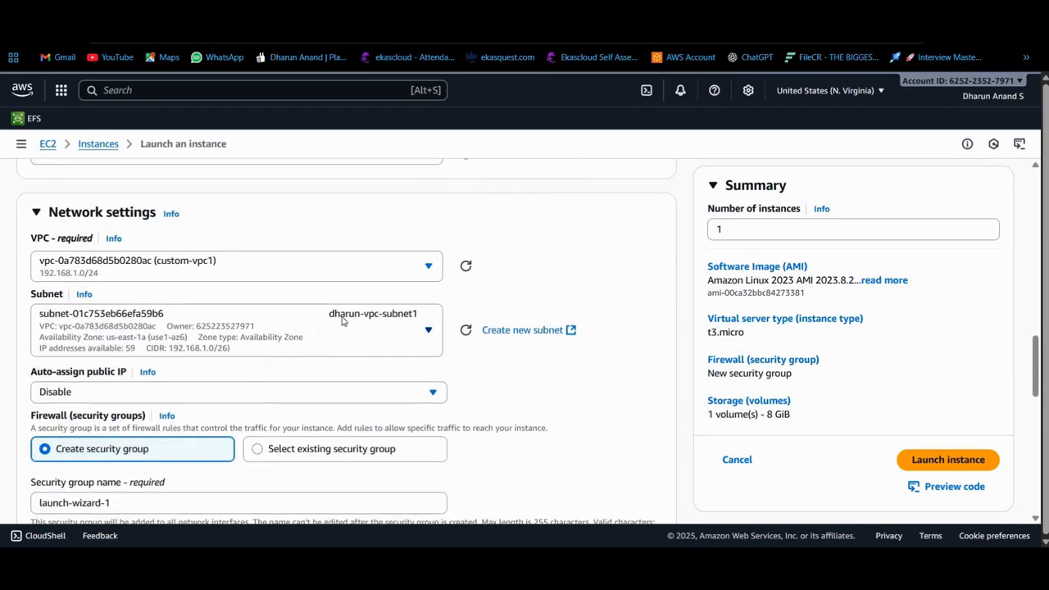
scroll(329, 328, "down", 1)
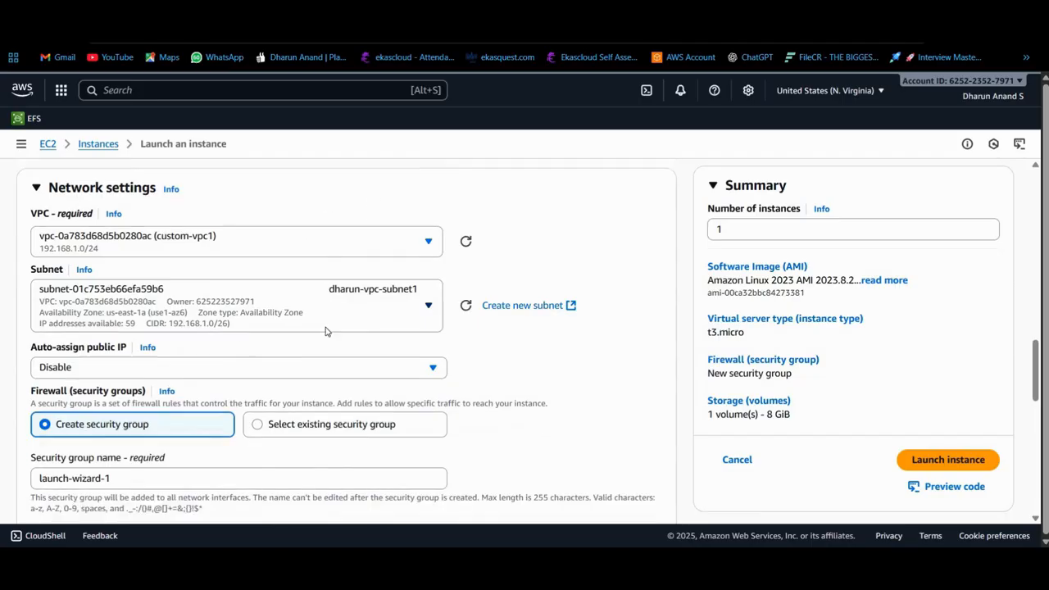
left_click(243, 336)
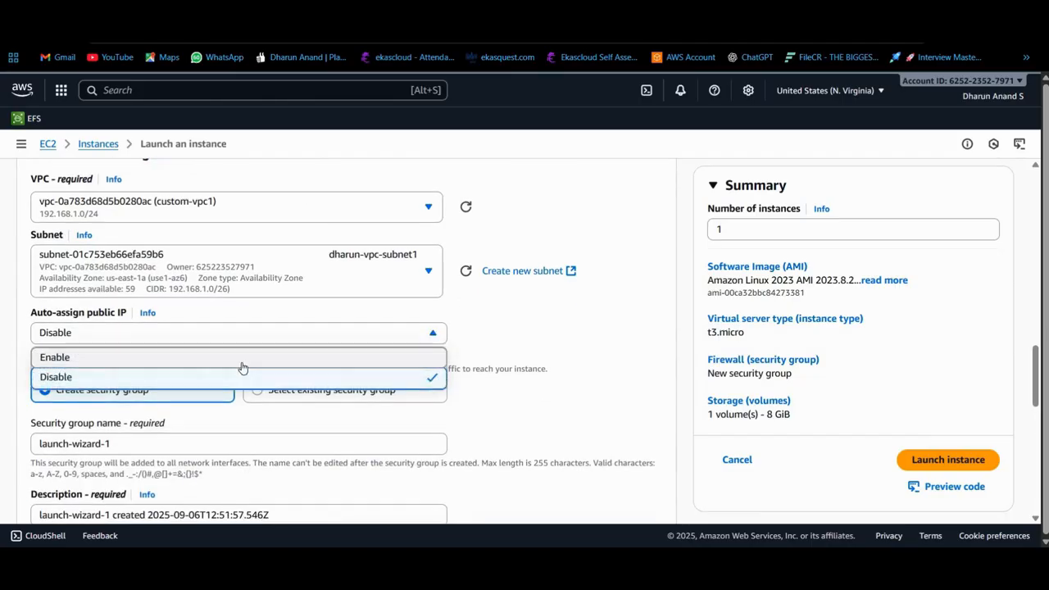
left_click(154, 355)
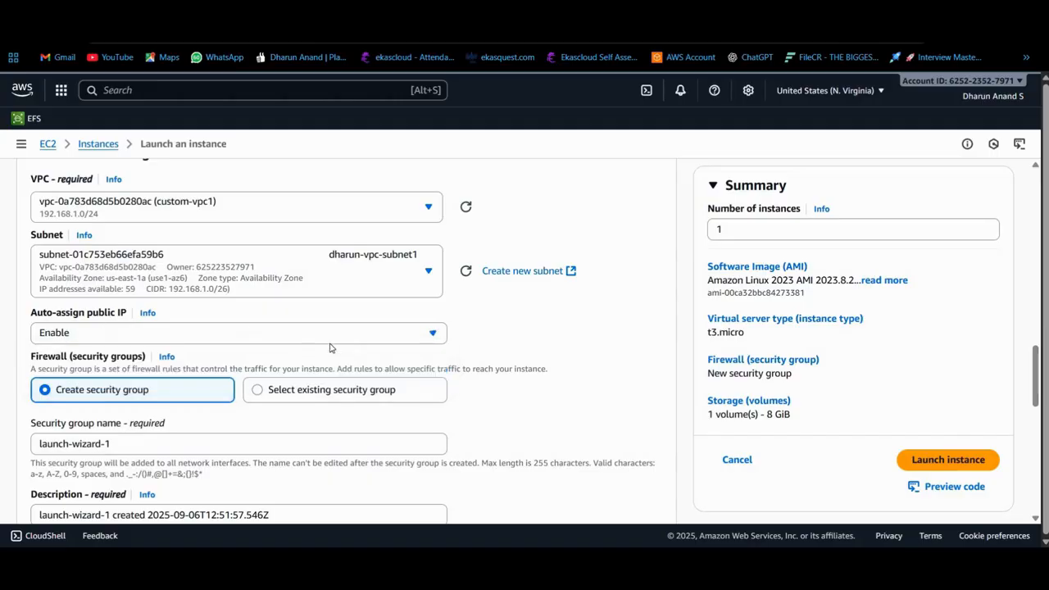
scroll(259, 351, "down", 1)
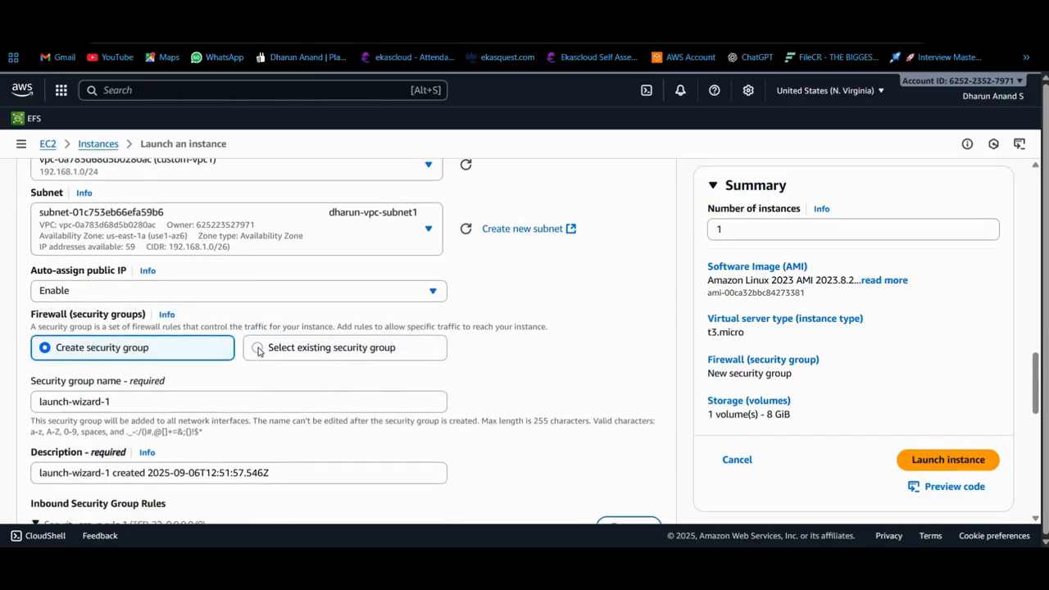
left_click(246, 346)
scroll(237, 328, "down", 2)
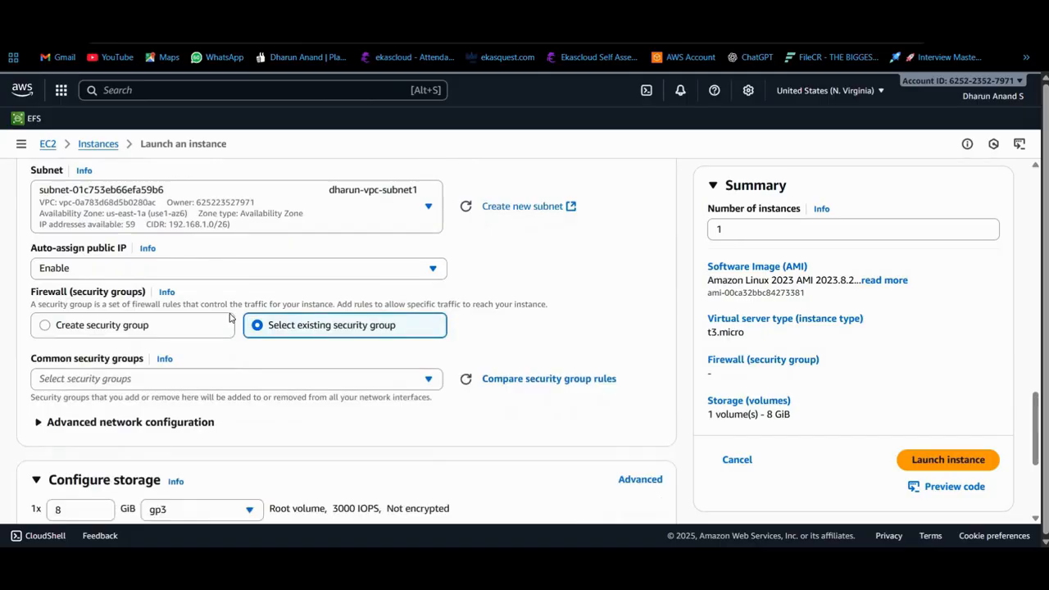
left_click(237, 312)
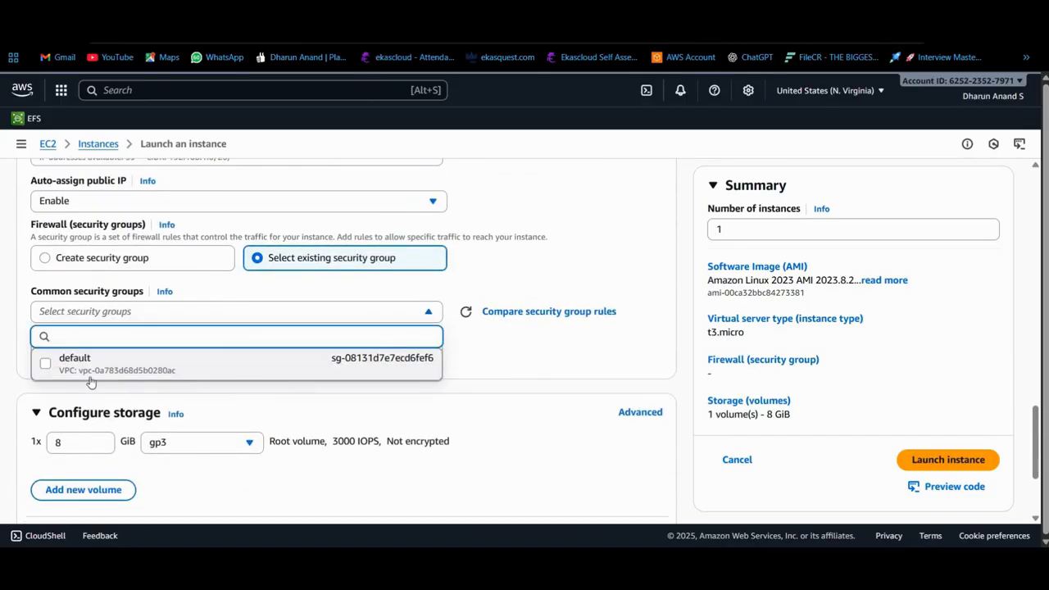
scroll(181, 357, "down", 1)
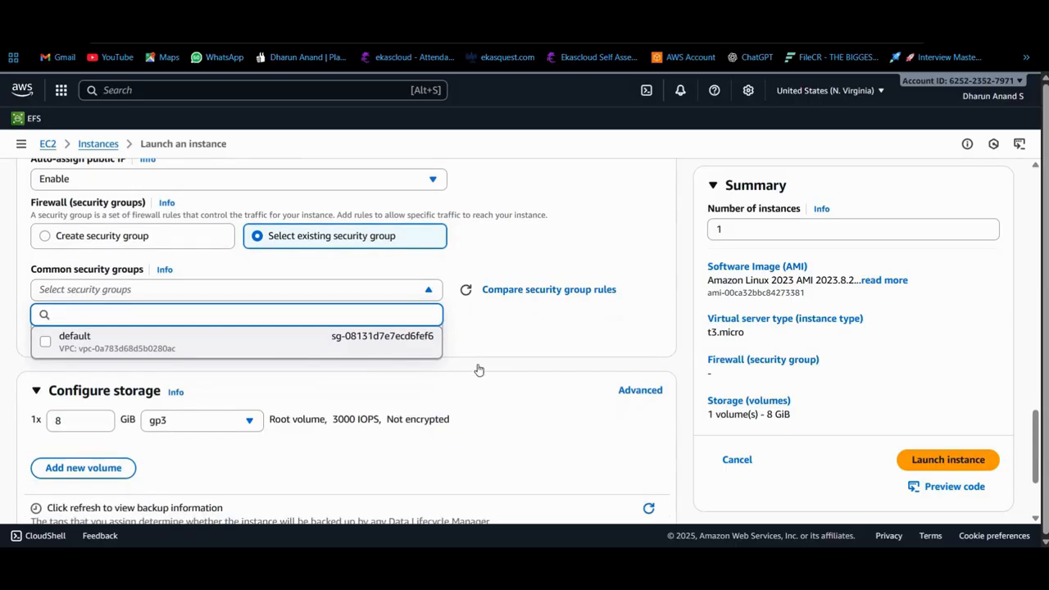
scroll(487, 373, "up", 1)
left_click(96, 308)
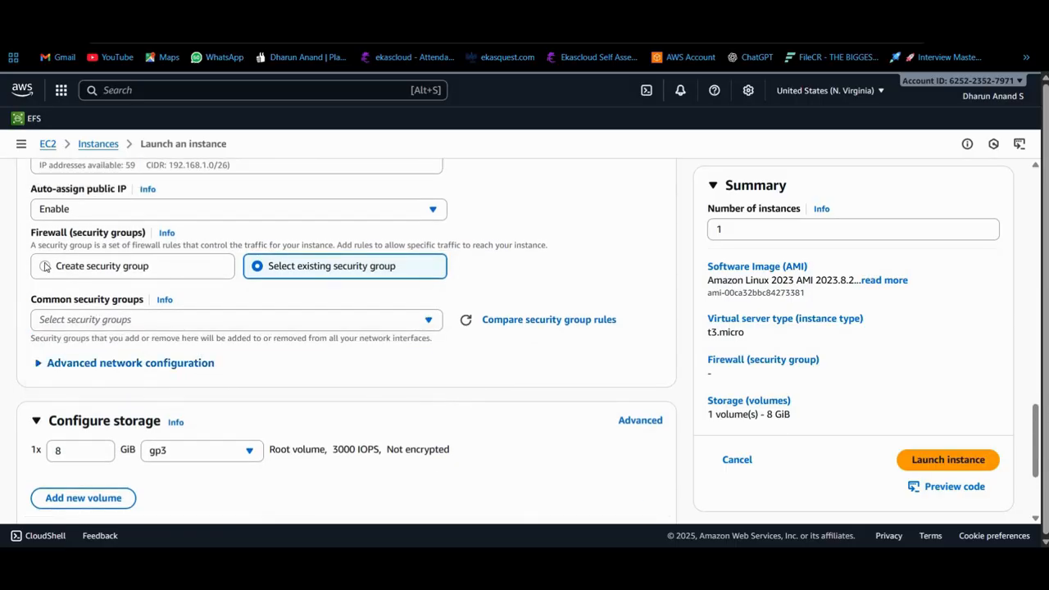
- Set the firewall to create a new security group named Lab security group
left_click(131, 269)
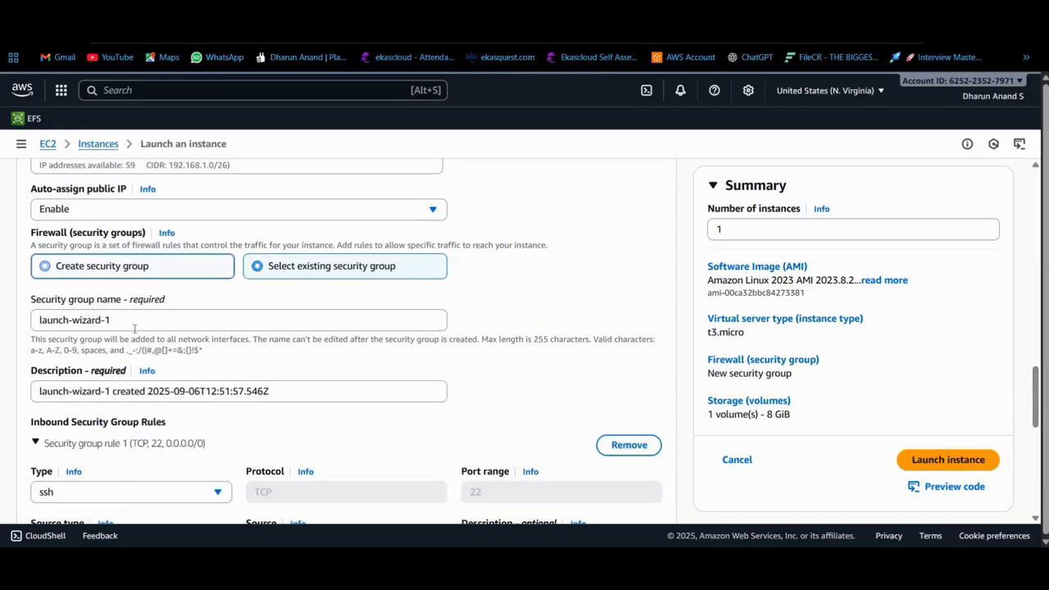
double_click(134, 327)
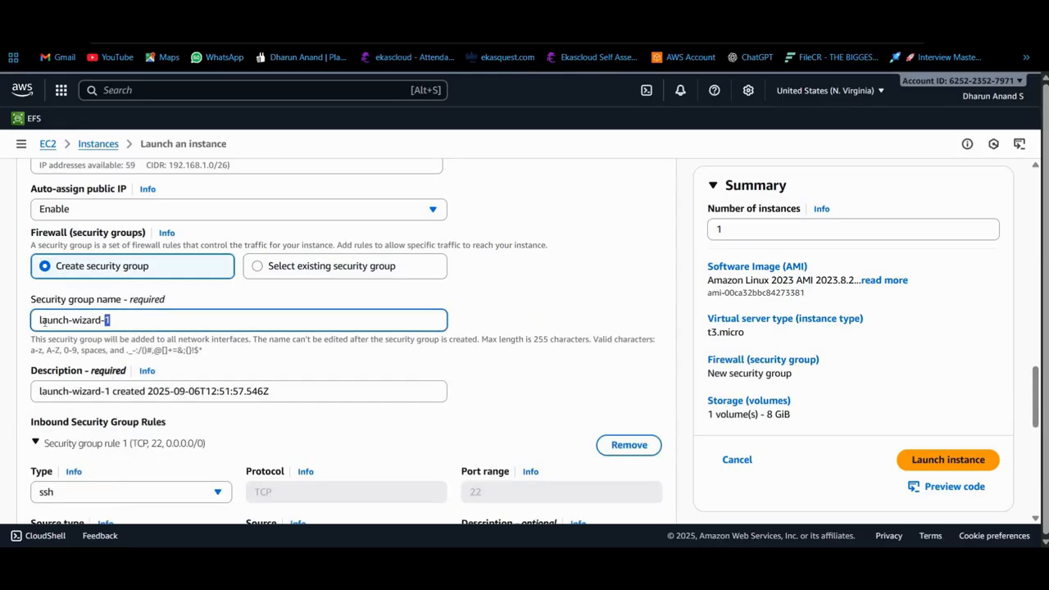
triple_click(140, 328)
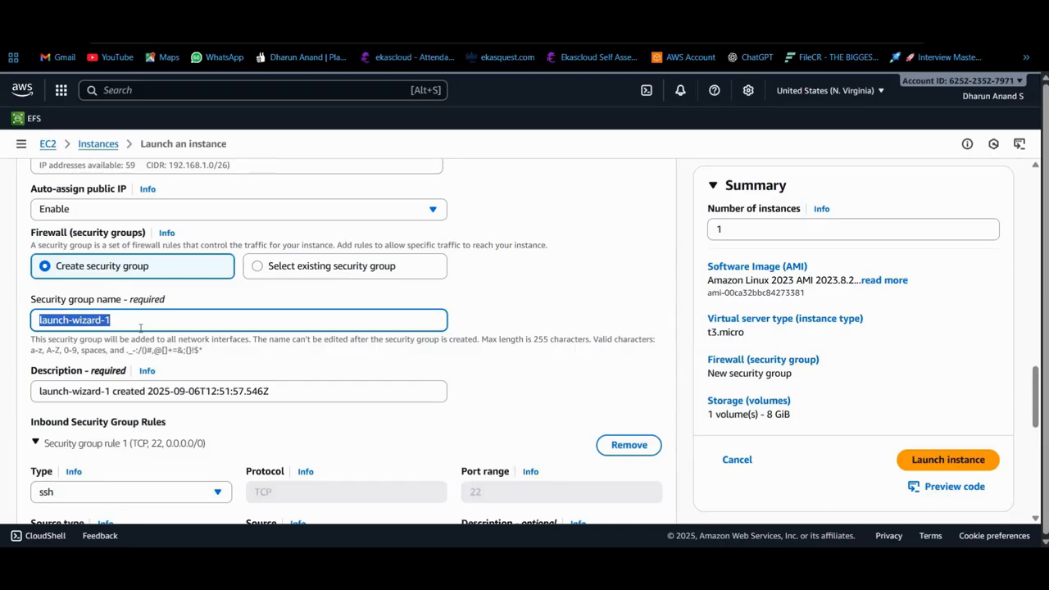
type("Lab sec")
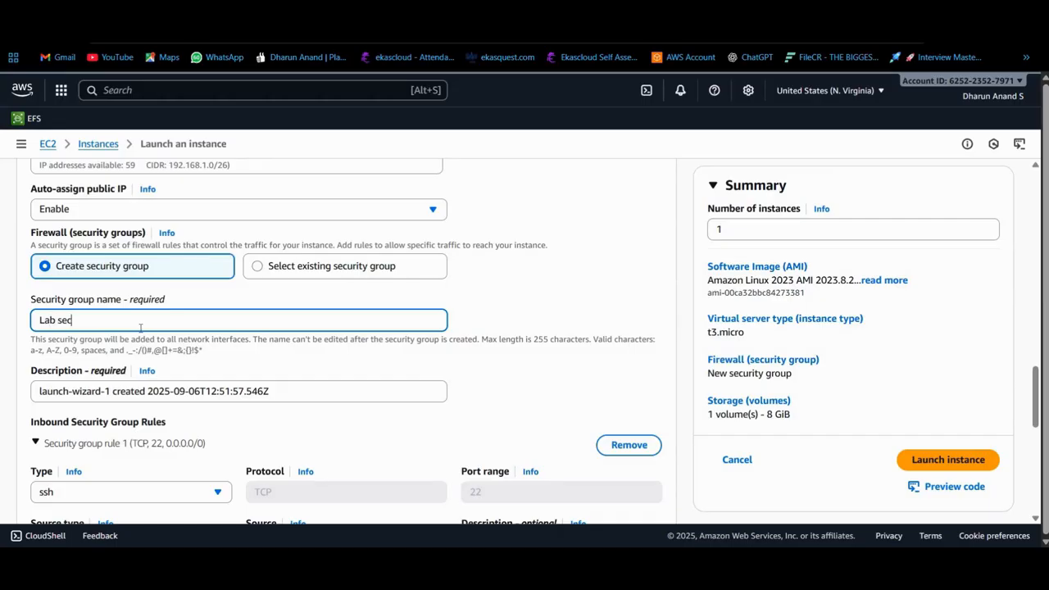
type("urity group")
- Try the Custom source type on the ssh inbound rule, and return it to Anywhere
scroll(139, 370, "down", 2)
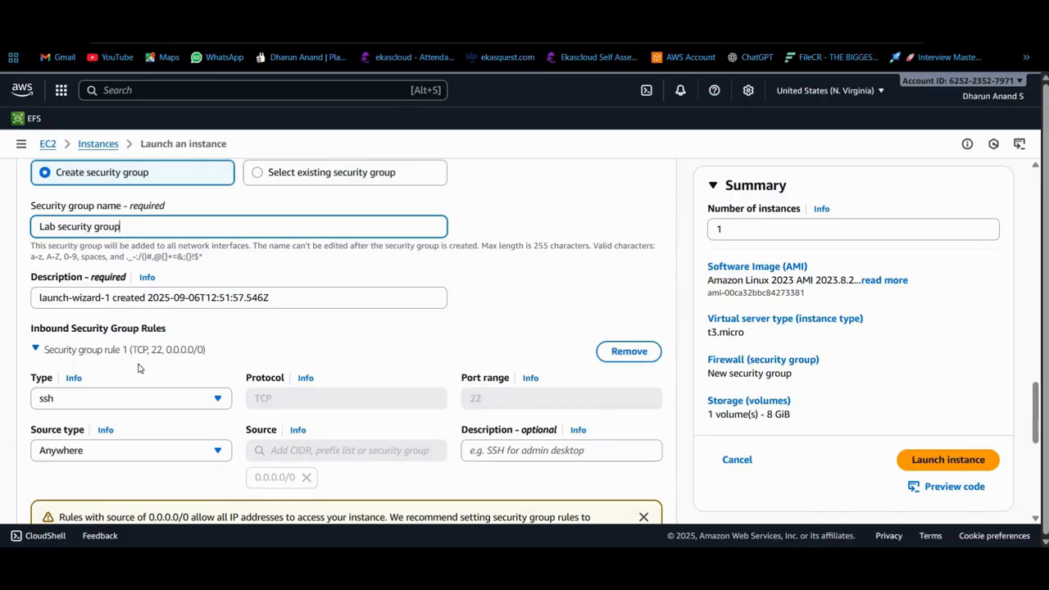
scroll(139, 369, "down", 1)
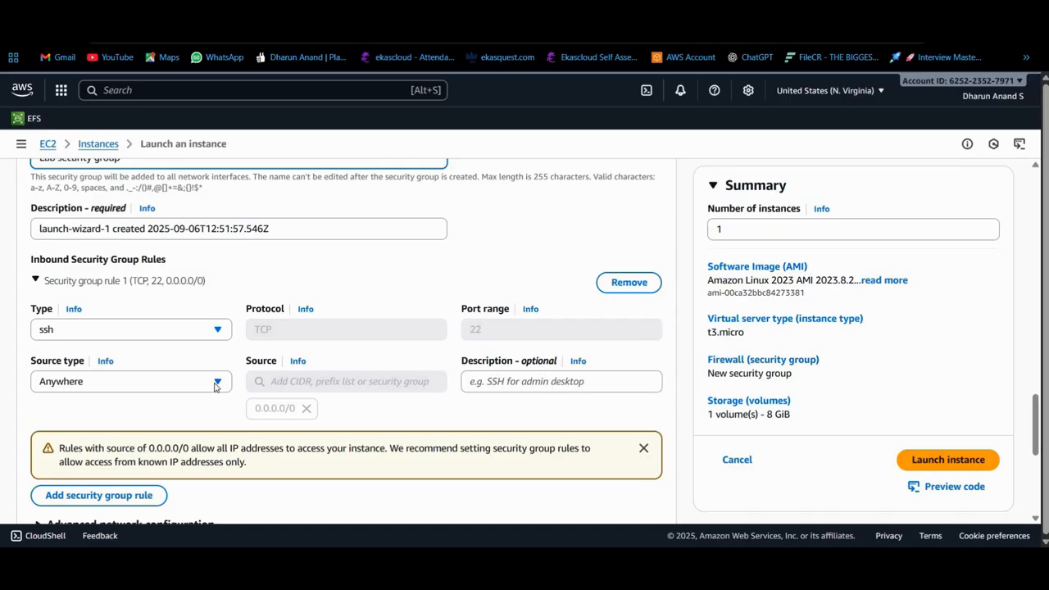
left_click(199, 388)
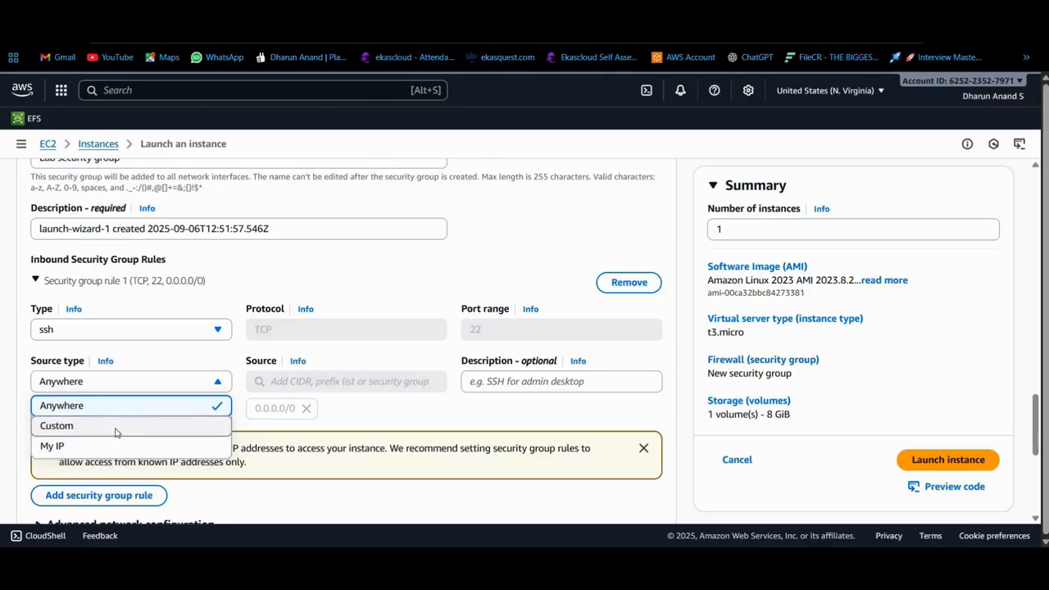
left_click(116, 427)
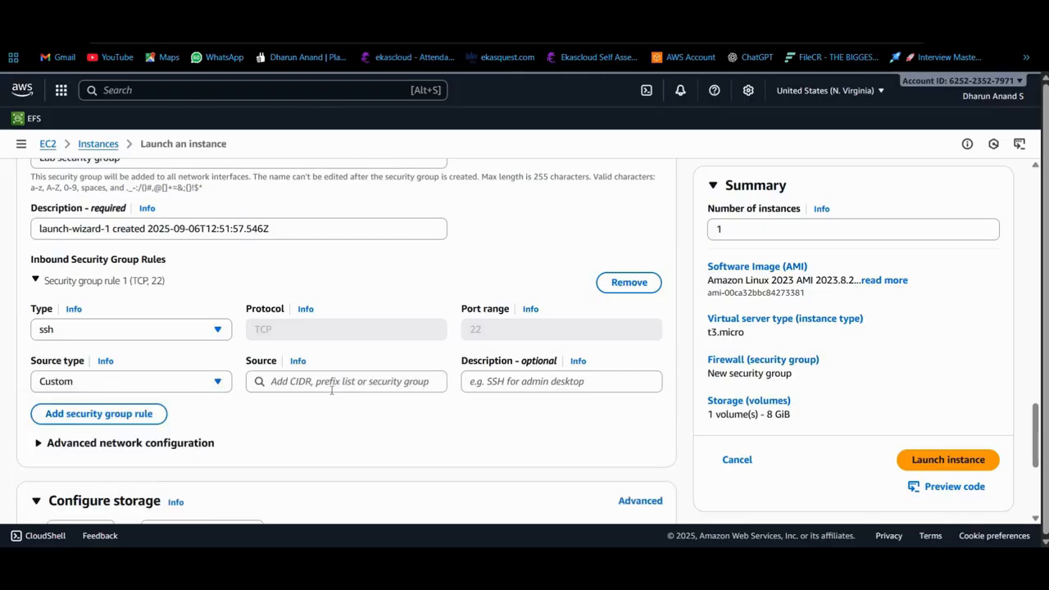
left_click(126, 390)
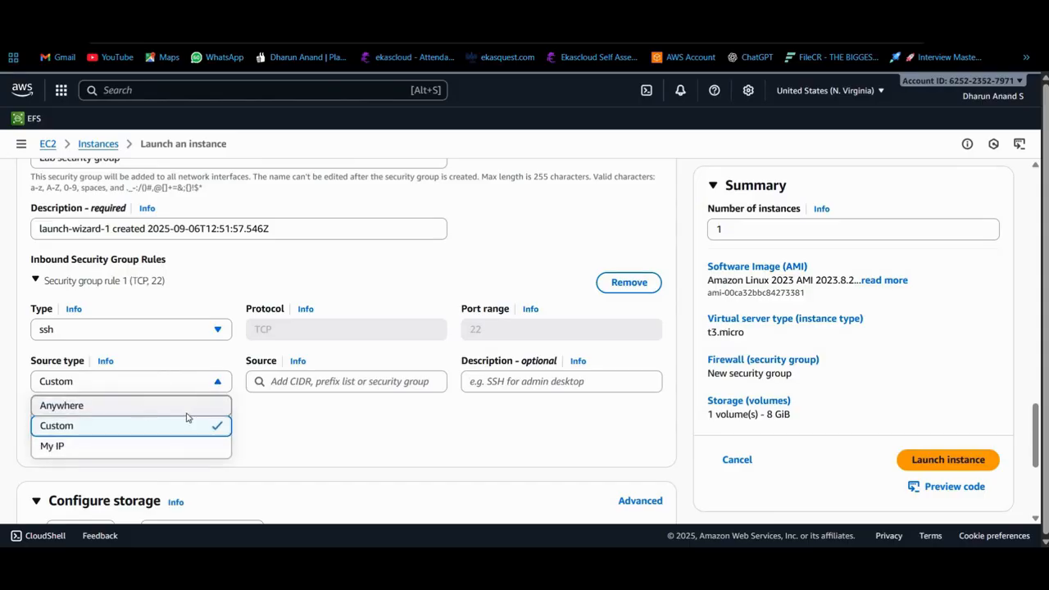
left_click(211, 405)
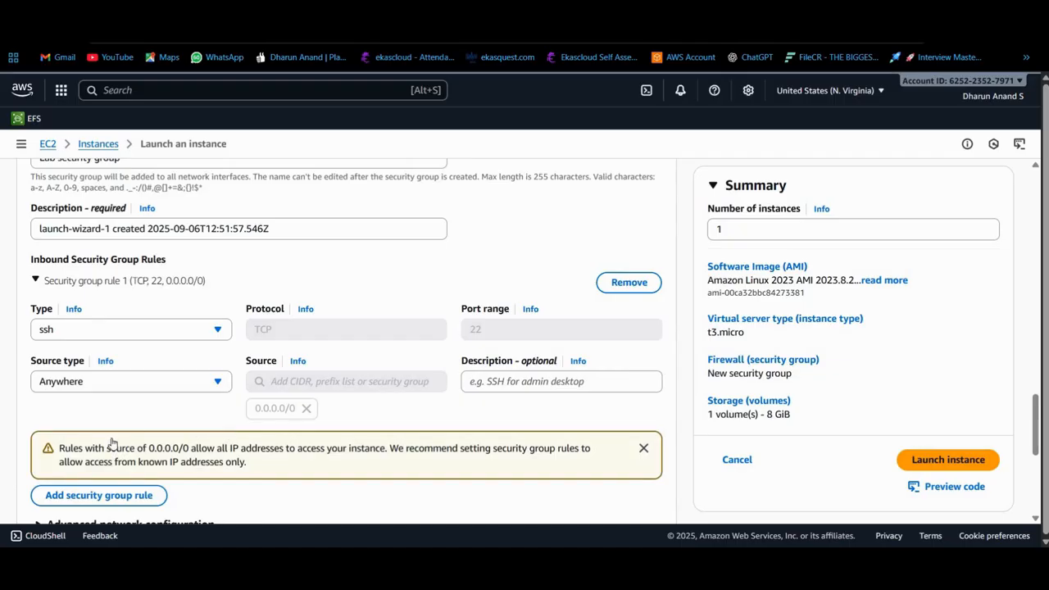
- Add a second inbound security group rule of type HTTP with the source type Anywhere
scroll(113, 443, "down", 1)
left_click(96, 436)
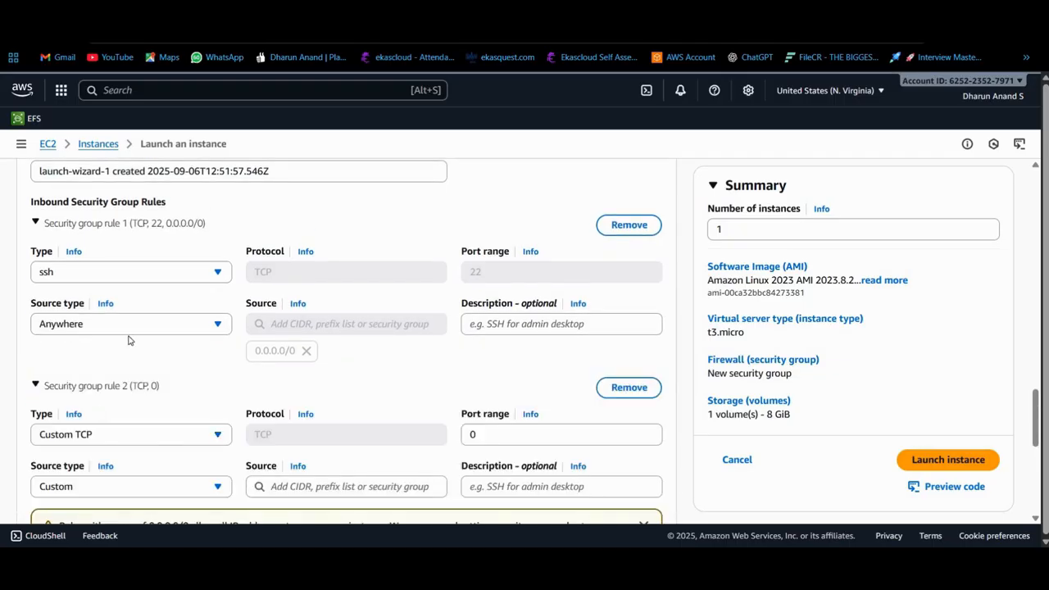
scroll(131, 340, "down", 2)
left_click(117, 330)
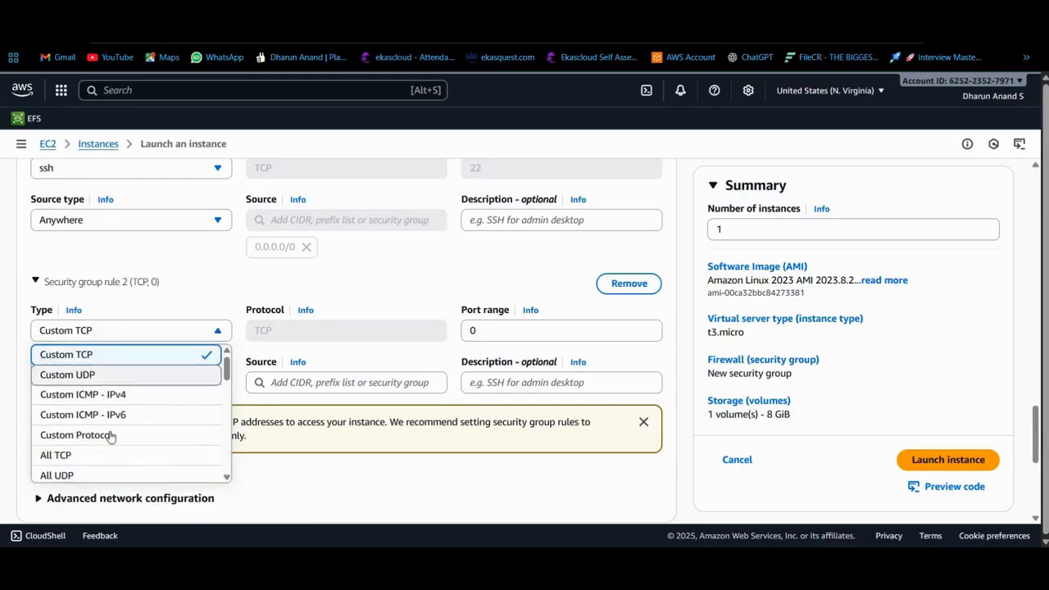
scroll(109, 435, "down", 3)
scroll(85, 442, "down", 2)
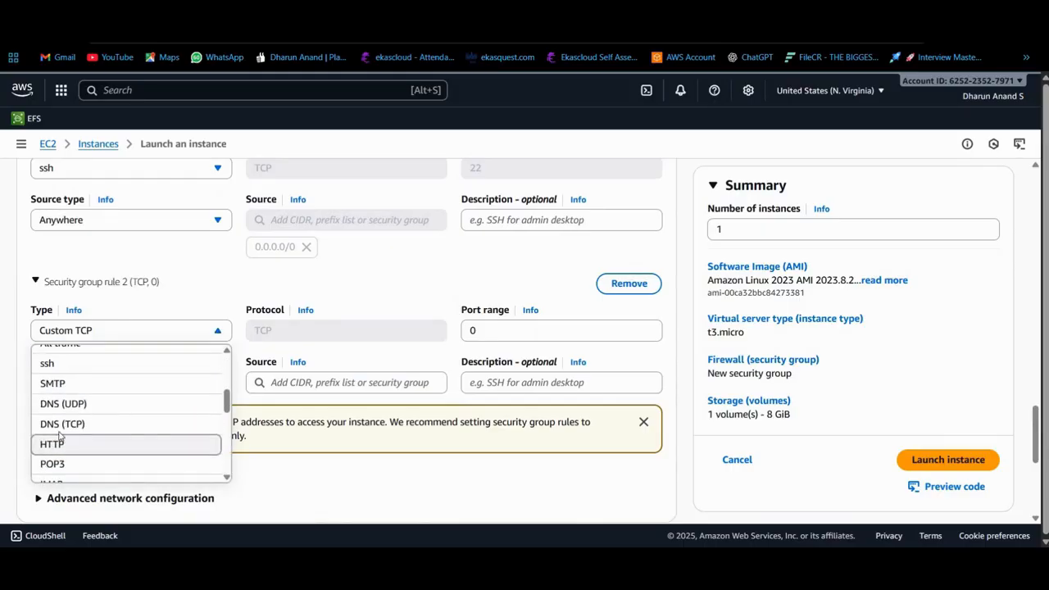
left_click(85, 441)
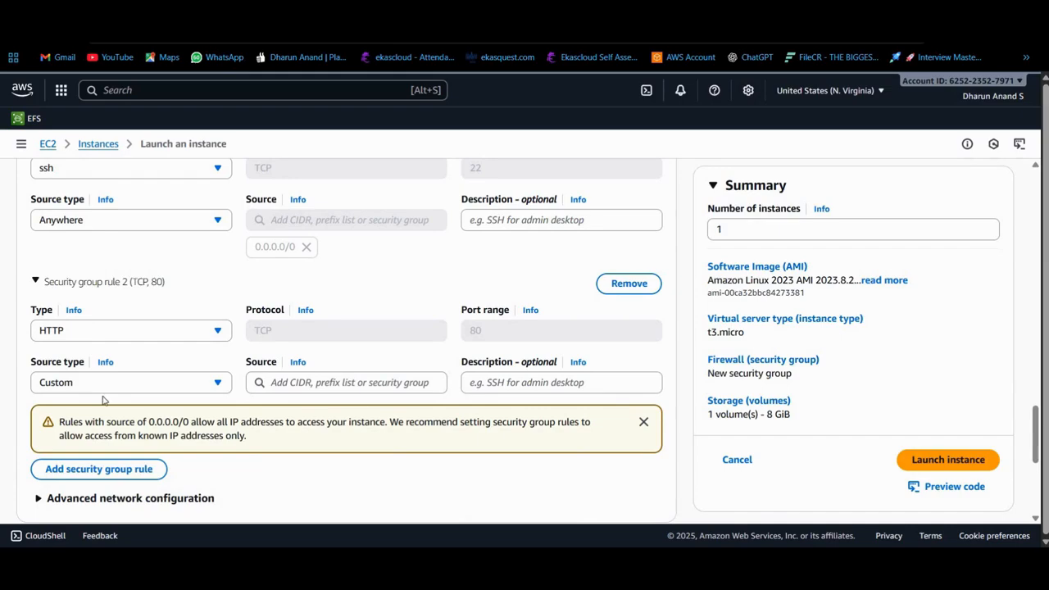
left_click(107, 385)
left_click(121, 405)
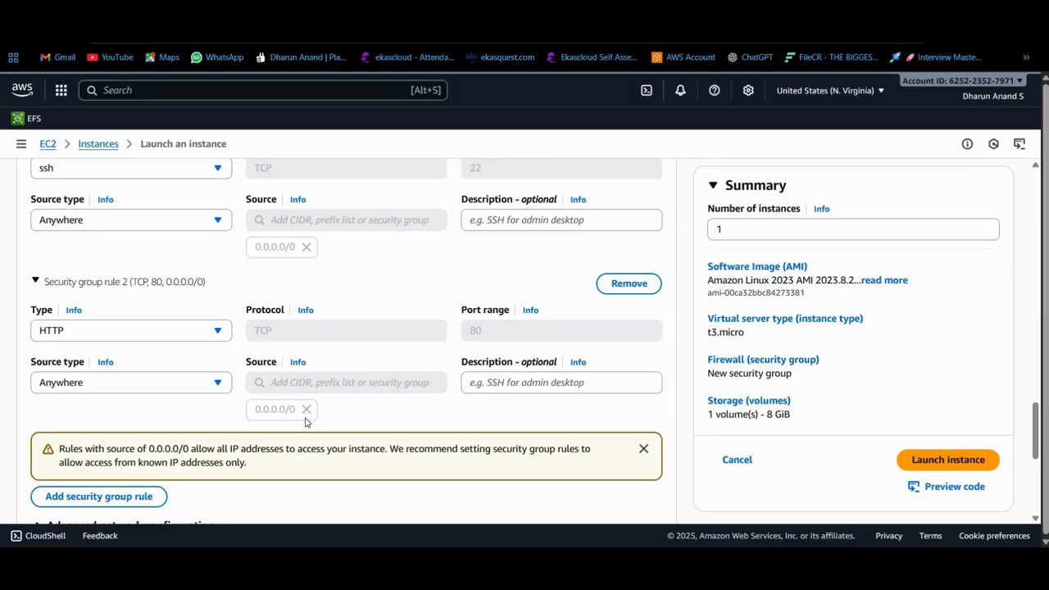
- Add a bash user data script that installs httpd and git, starts and enables httpd, and clones site_particles.git into /var/www/html, and launch the instance
scroll(349, 385, "down", 3)
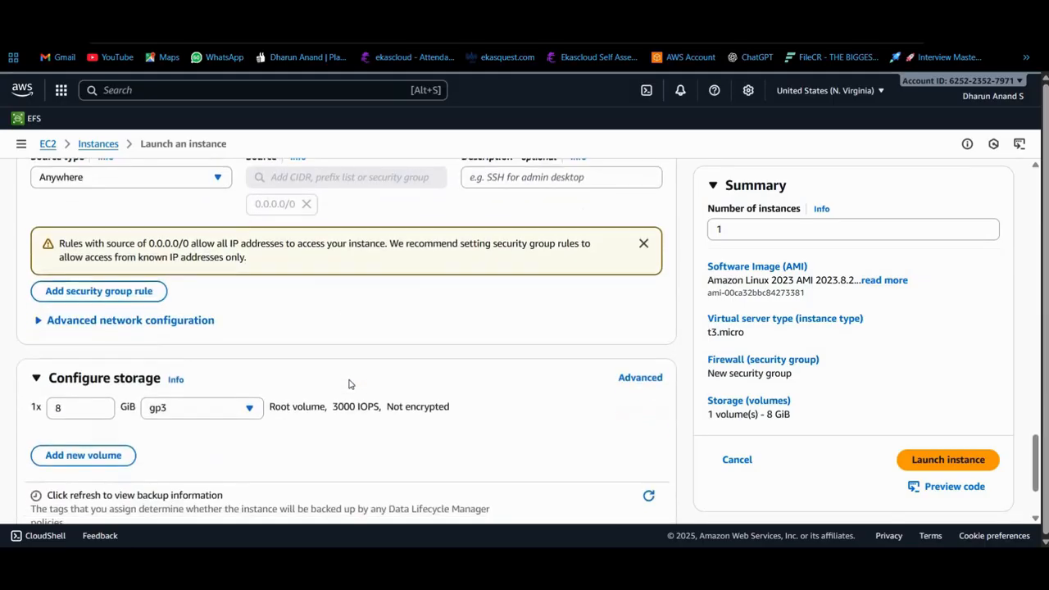
scroll(349, 379, "down", 2)
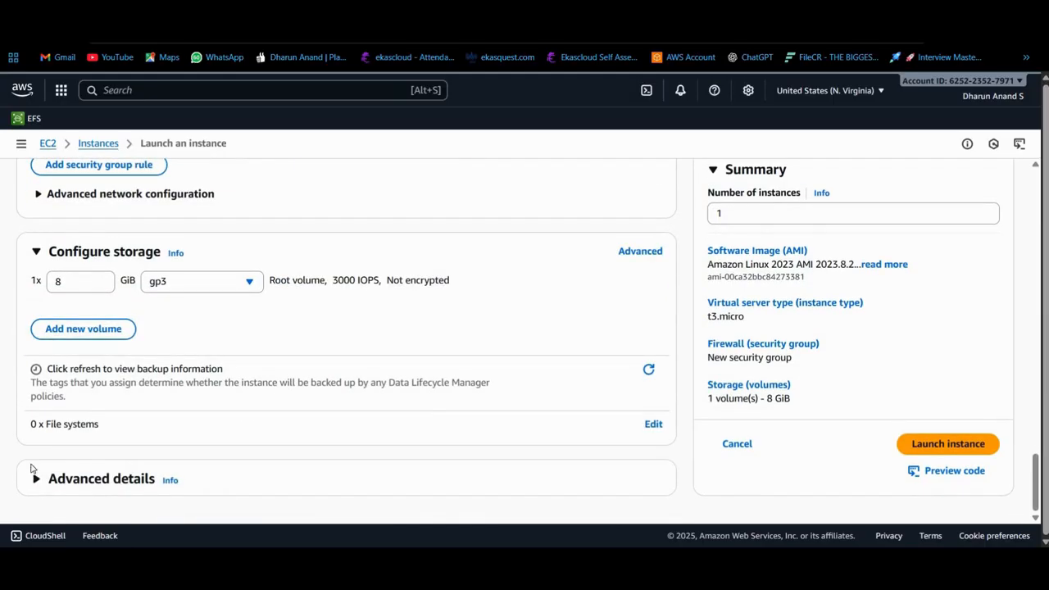
left_click(35, 481)
scroll(252, 383, "down", 15)
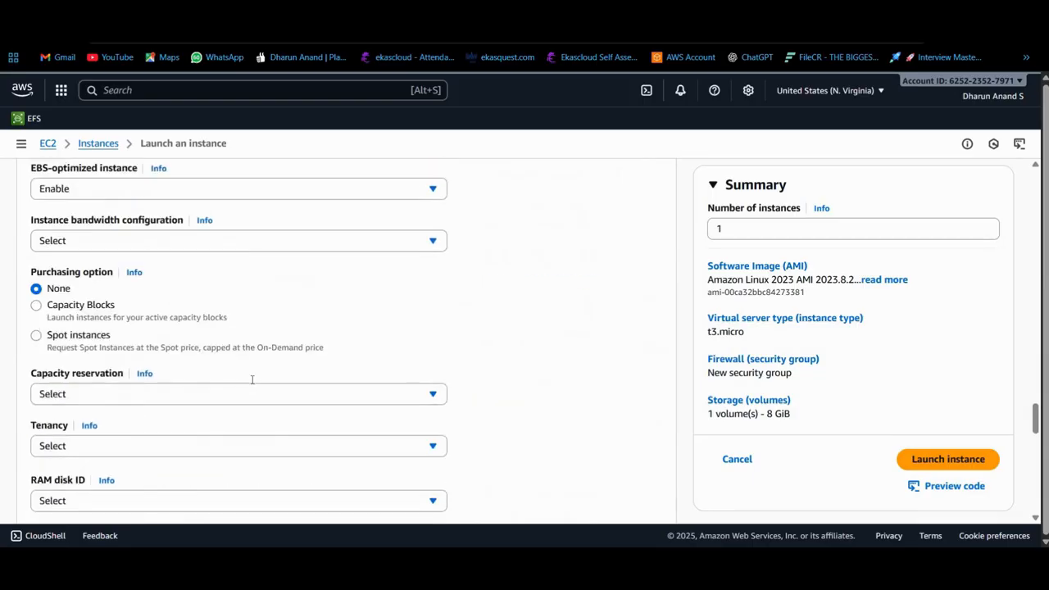
left_click(71, 258)
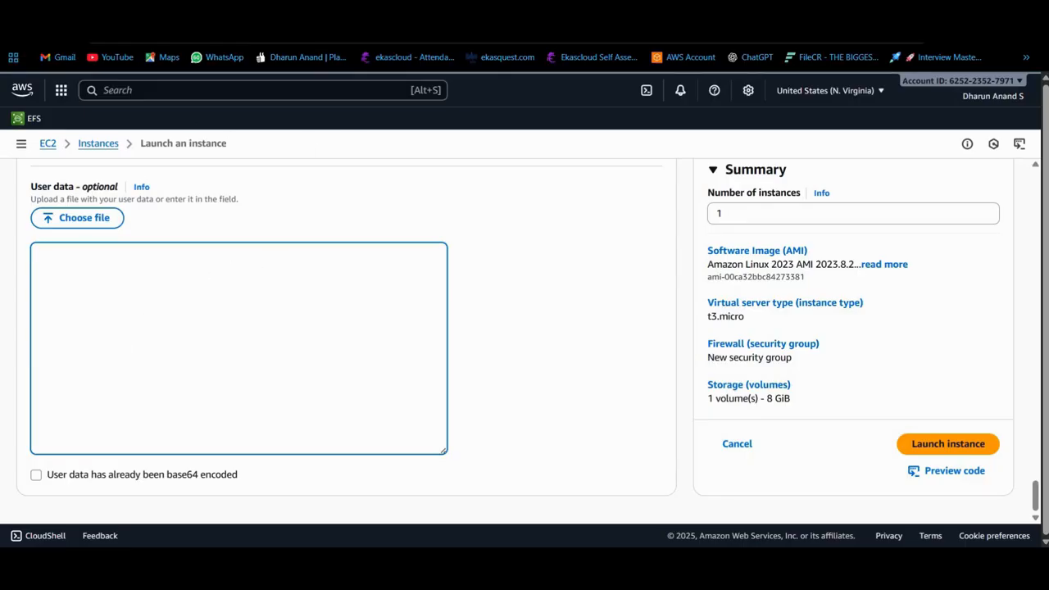
type("#!/bin/bash yum install httpd git -y systemctl start httpd systemctl enable httpd cd /var/www/html git clone https://github.com/jerrish/site_particles.git .")
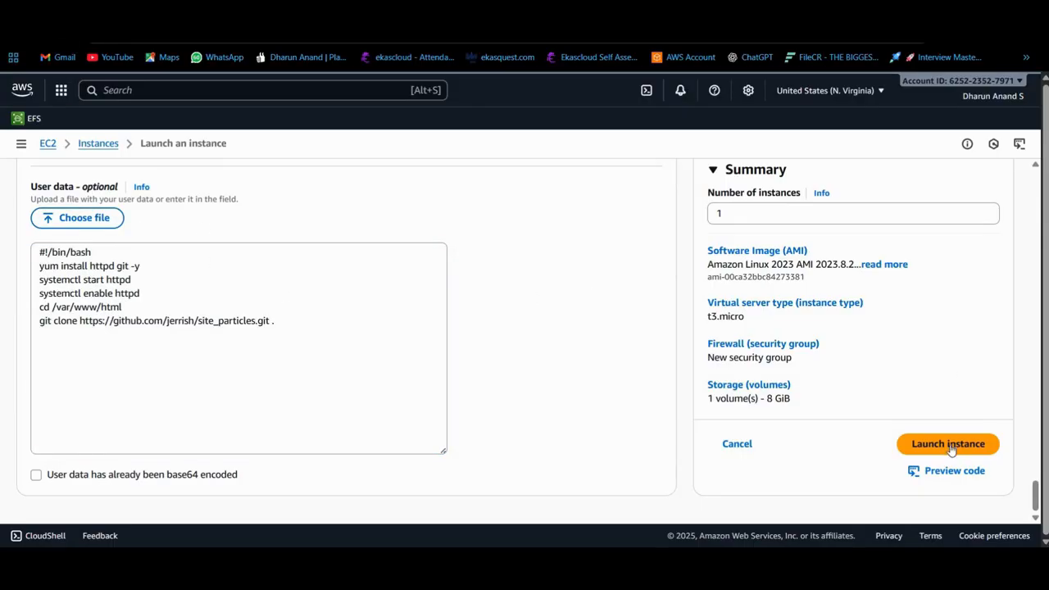
left_click(948, 443)
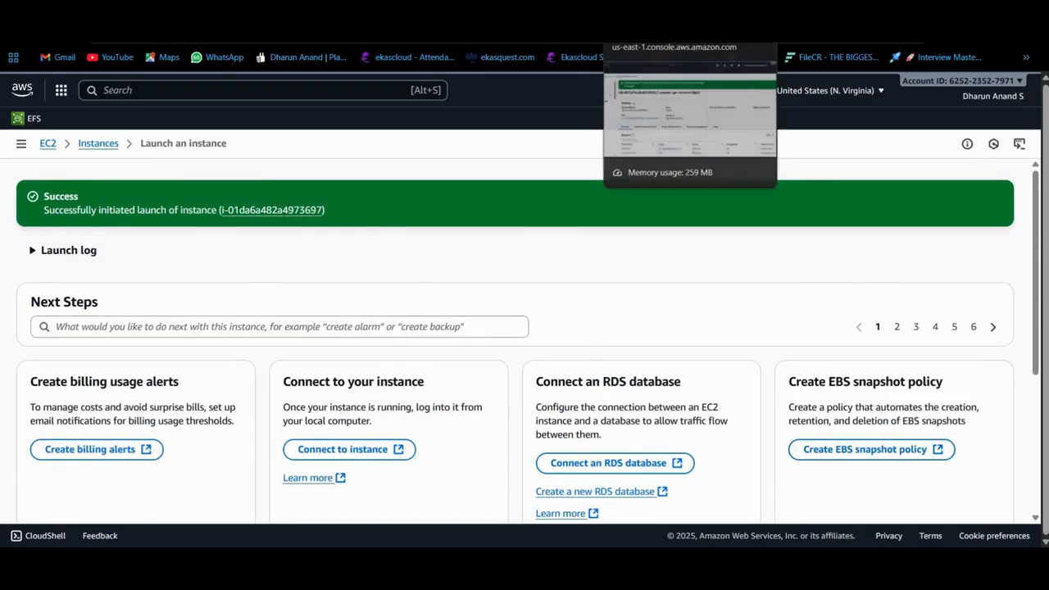
- Enable auto-assign public IPv4 address in the settings of the custom-vpc1 subnet and save them
left_click(647, 11)
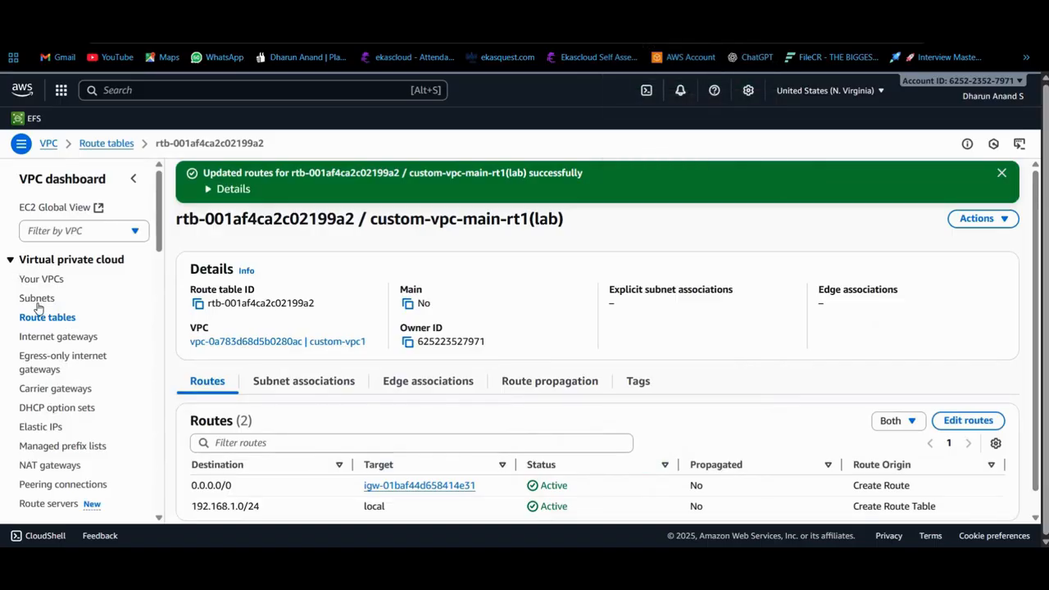
left_click(68, 298)
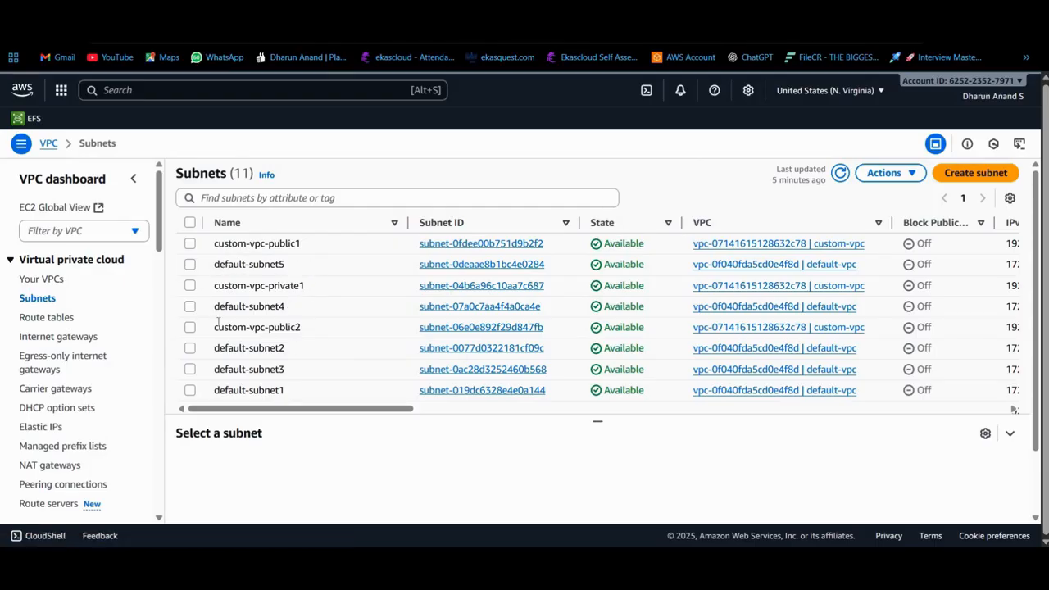
scroll(188, 373, "down", 2)
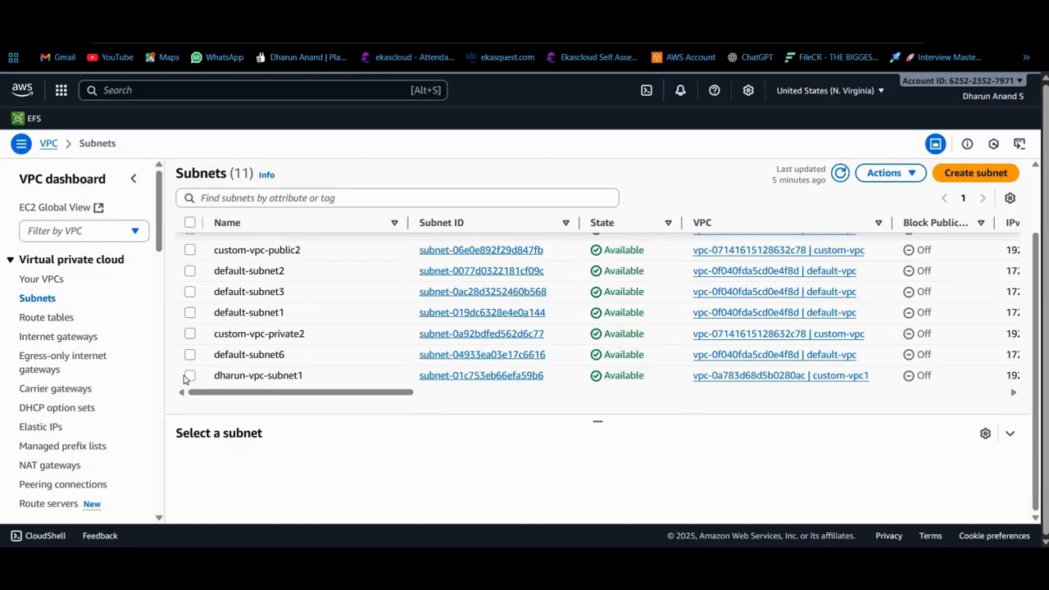
left_click(190, 375)
left_click(893, 174)
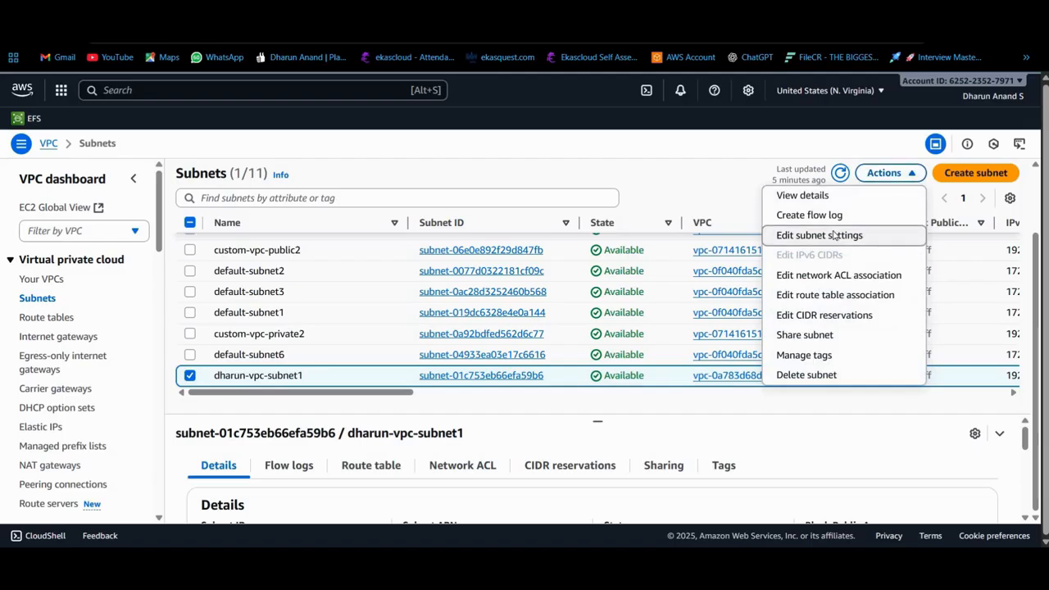
left_click(820, 236)
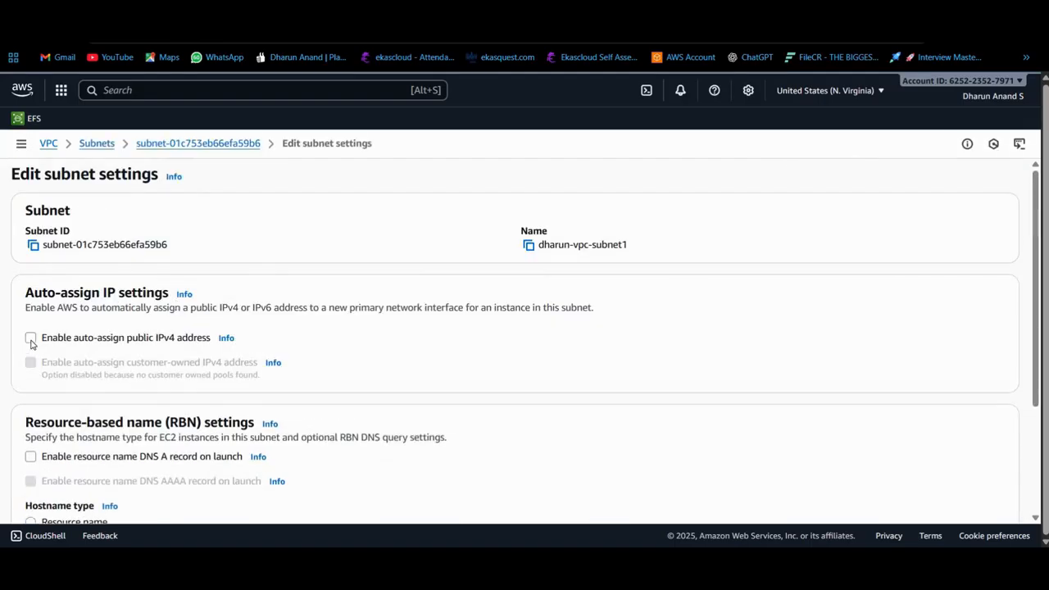
left_click(32, 339)
scroll(783, 426, "down", 2)
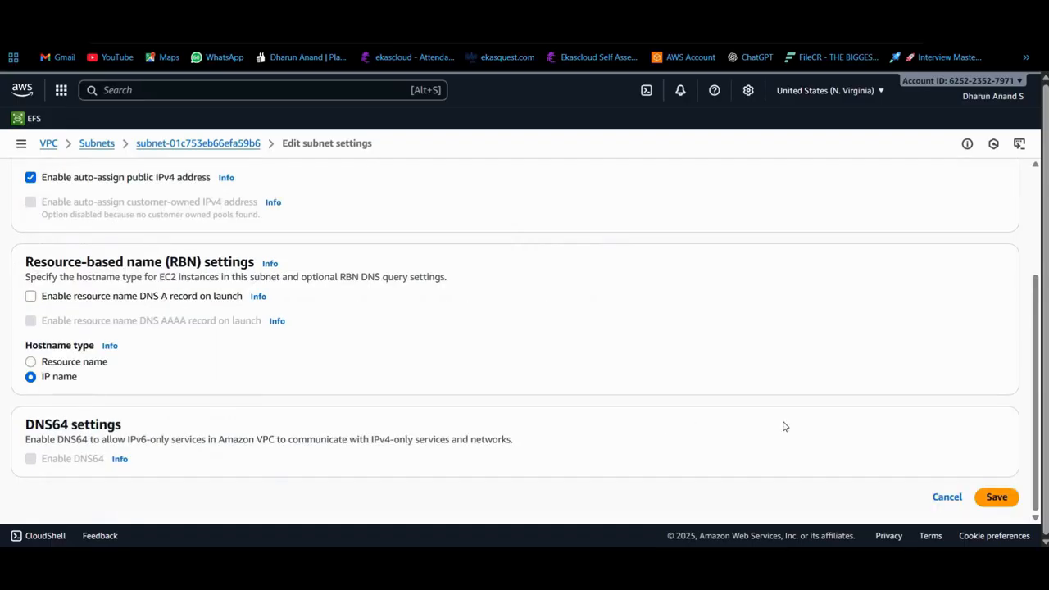
left_click(1005, 506)
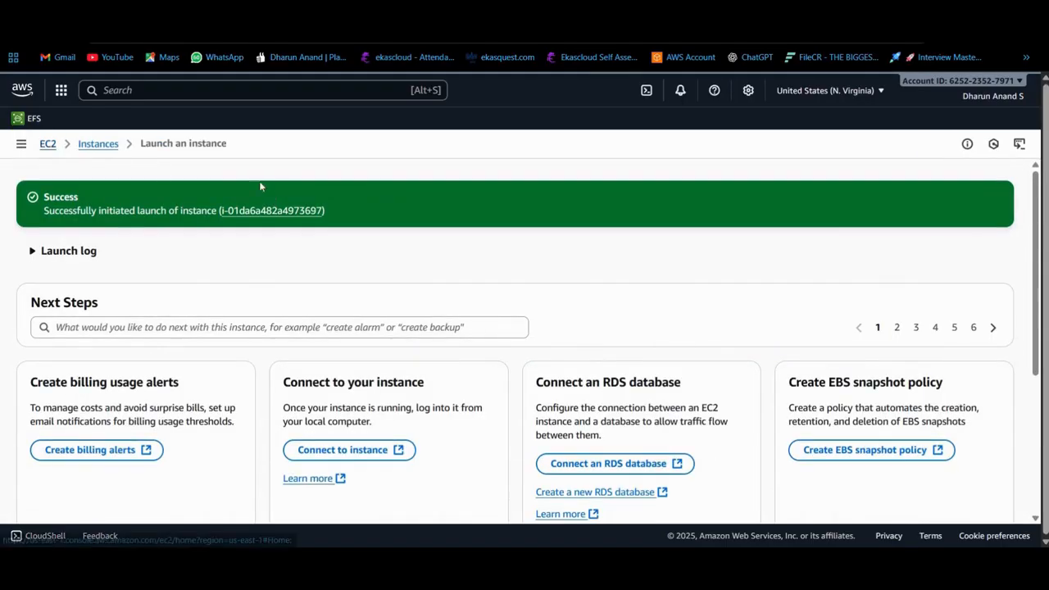
- Open the EC2 instances list, examine the details of linux-webserver, and clear the selection
left_click(48, 144)
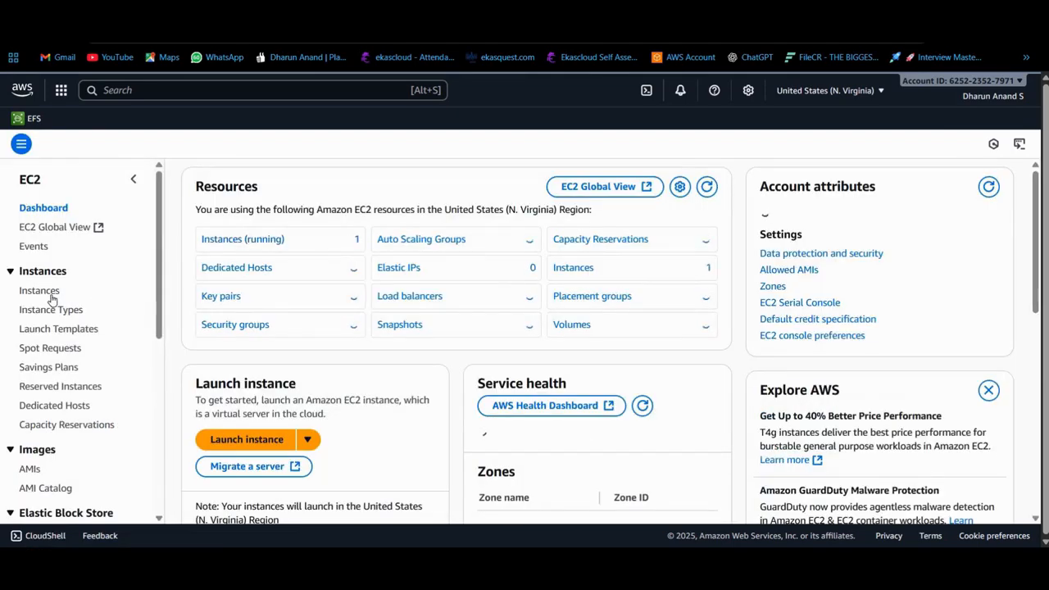
left_click(50, 293)
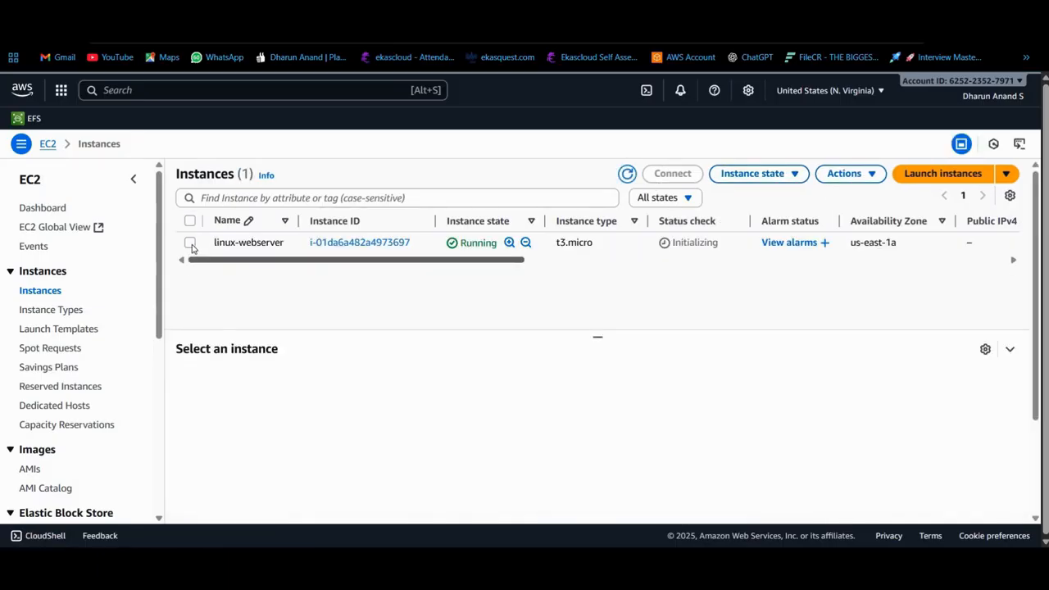
left_click(700, 243)
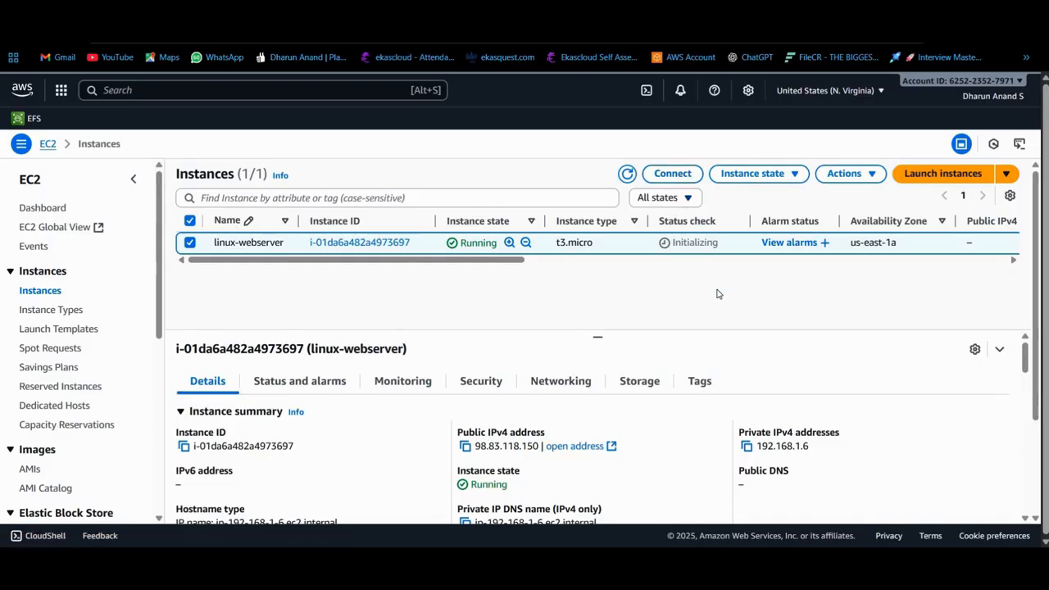
scroll(246, 210, "down", 1)
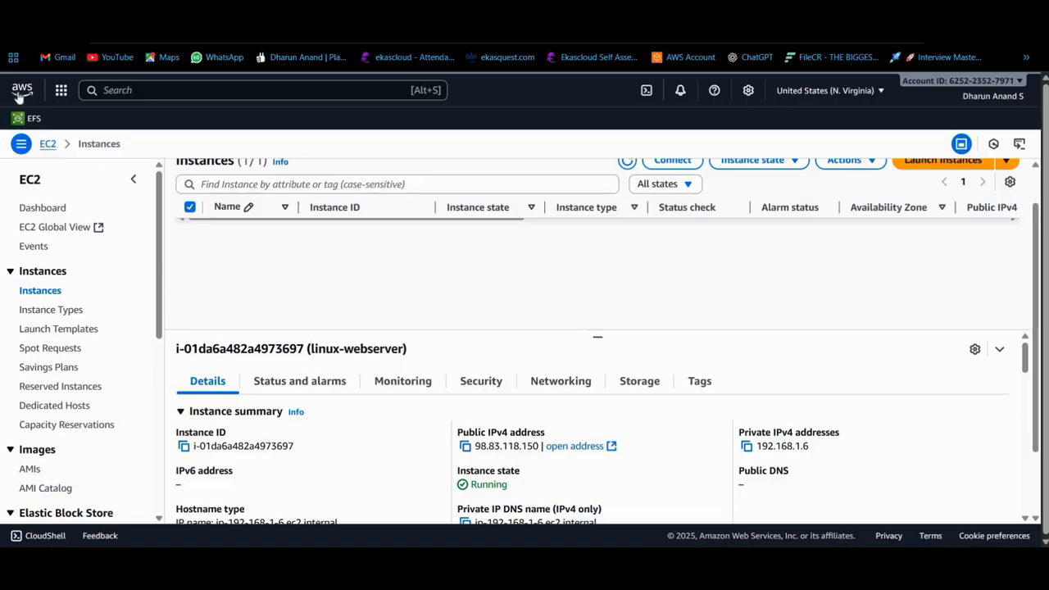
left_click(189, 207)
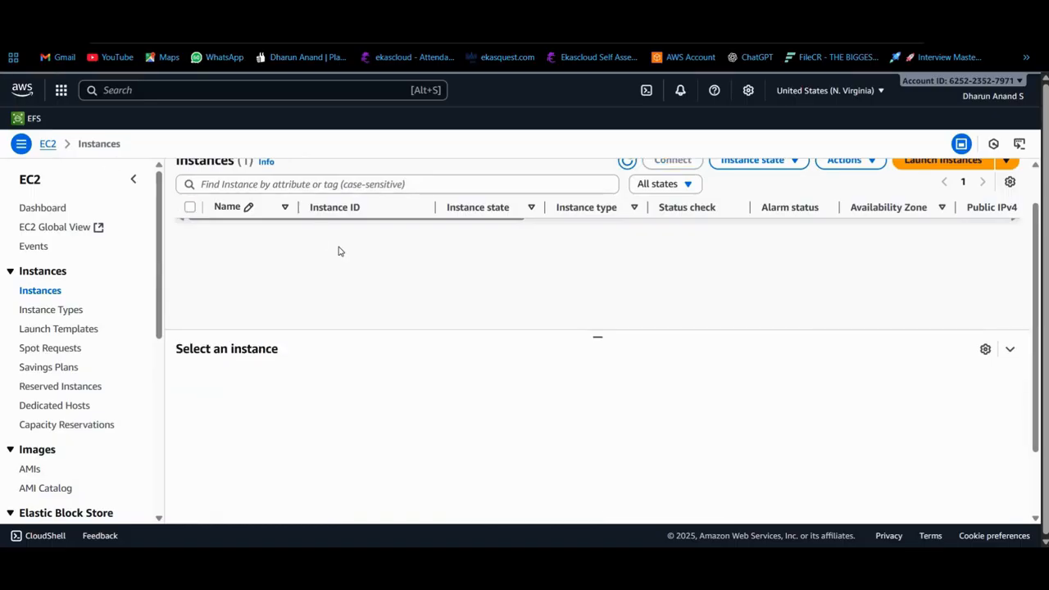